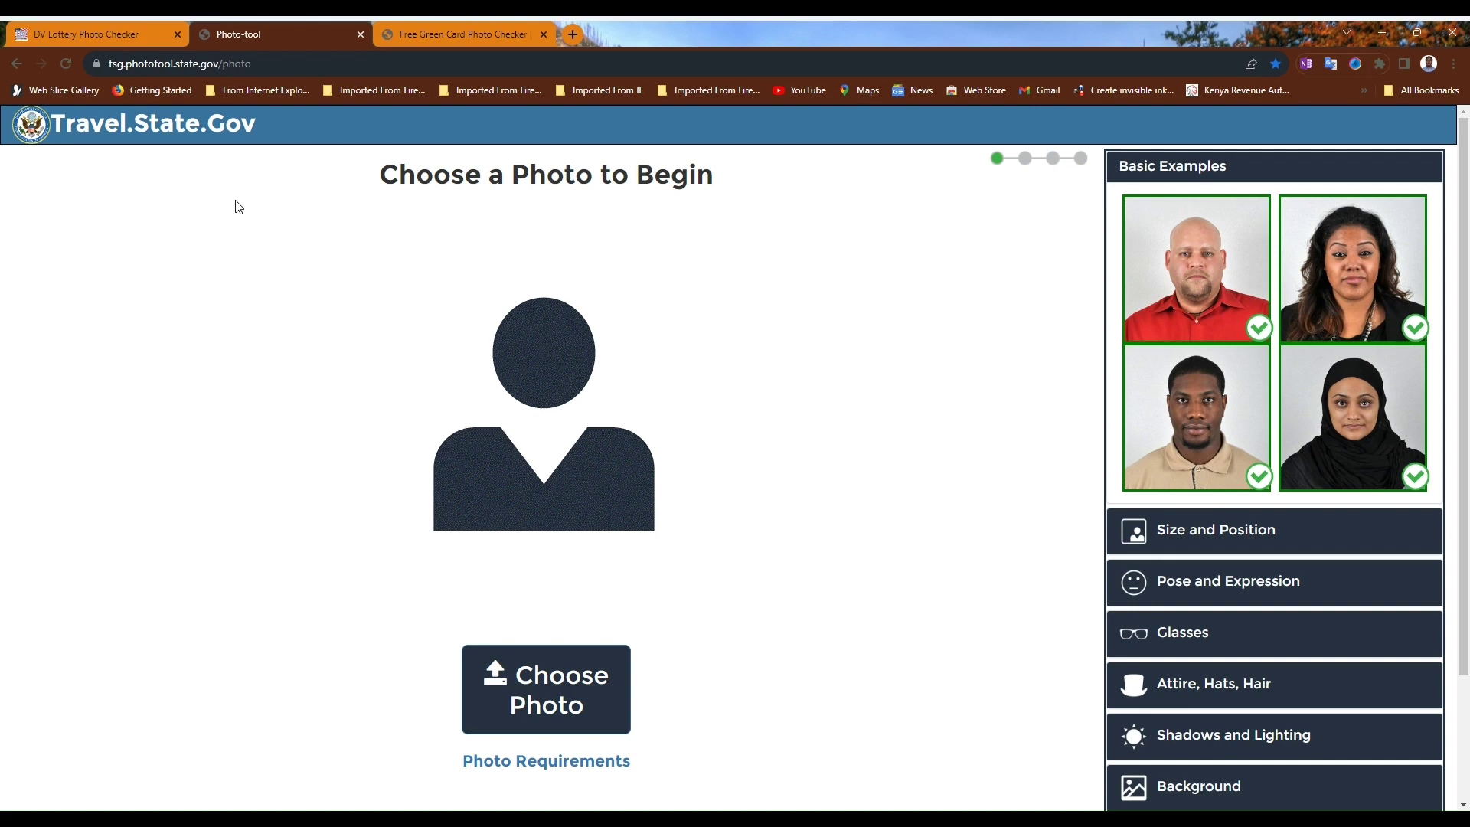
- Scroll the Photo Tool page down and back up to the Choose Photo button
{"action": "scroll", "coordinate": [674, 348], "scroll_direction": "down", "scroll_amount": 2}
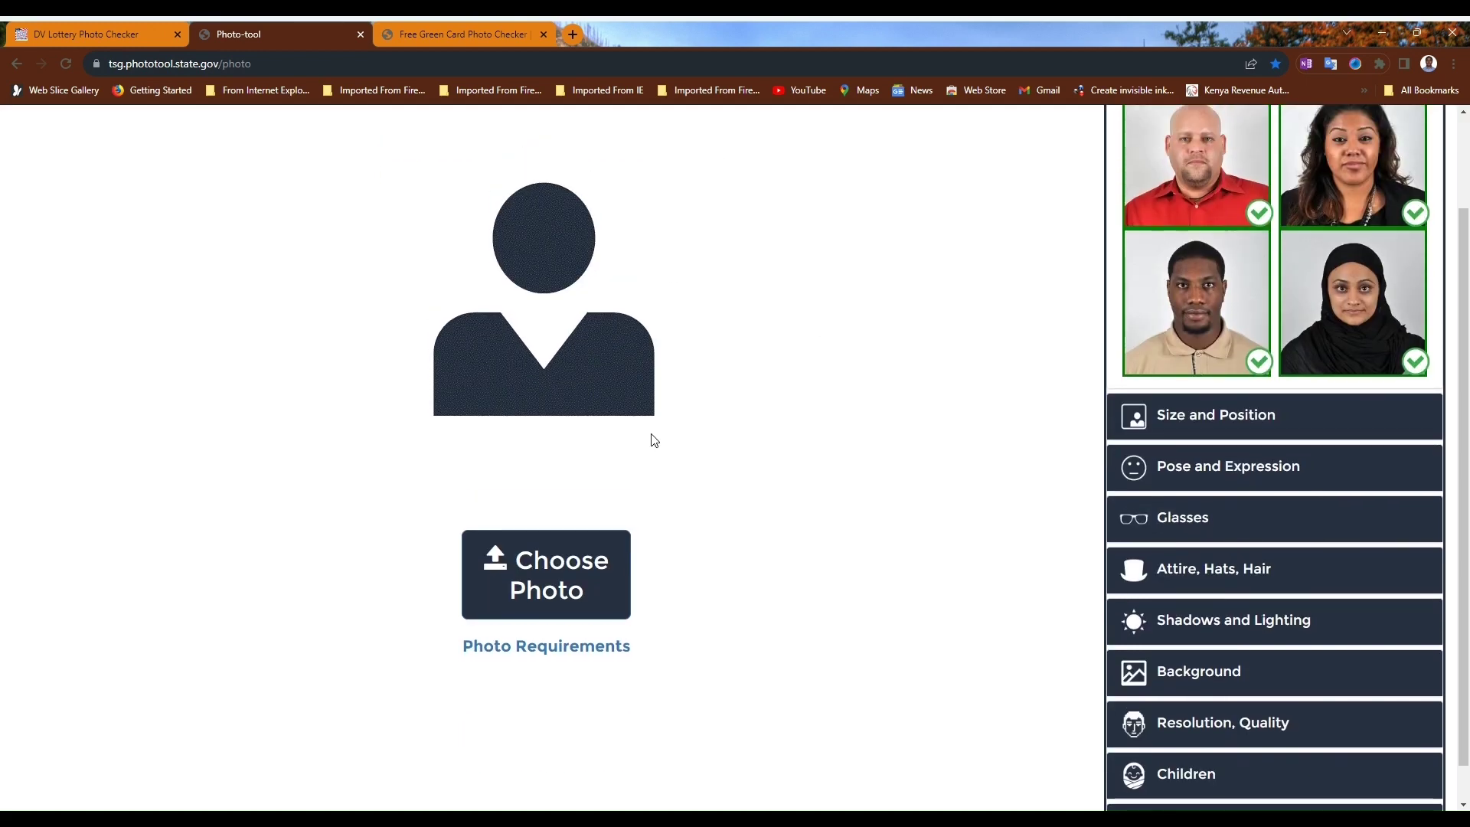
{"action": "scroll", "coordinate": [655, 441], "scroll_direction": "up", "scroll_amount": 1}
- Upload 'DV accepted photo_ppt' to the Photo Tool, which reports 600x600 with no cropping needed
{"action": "left_click", "coordinate": [571, 616]}
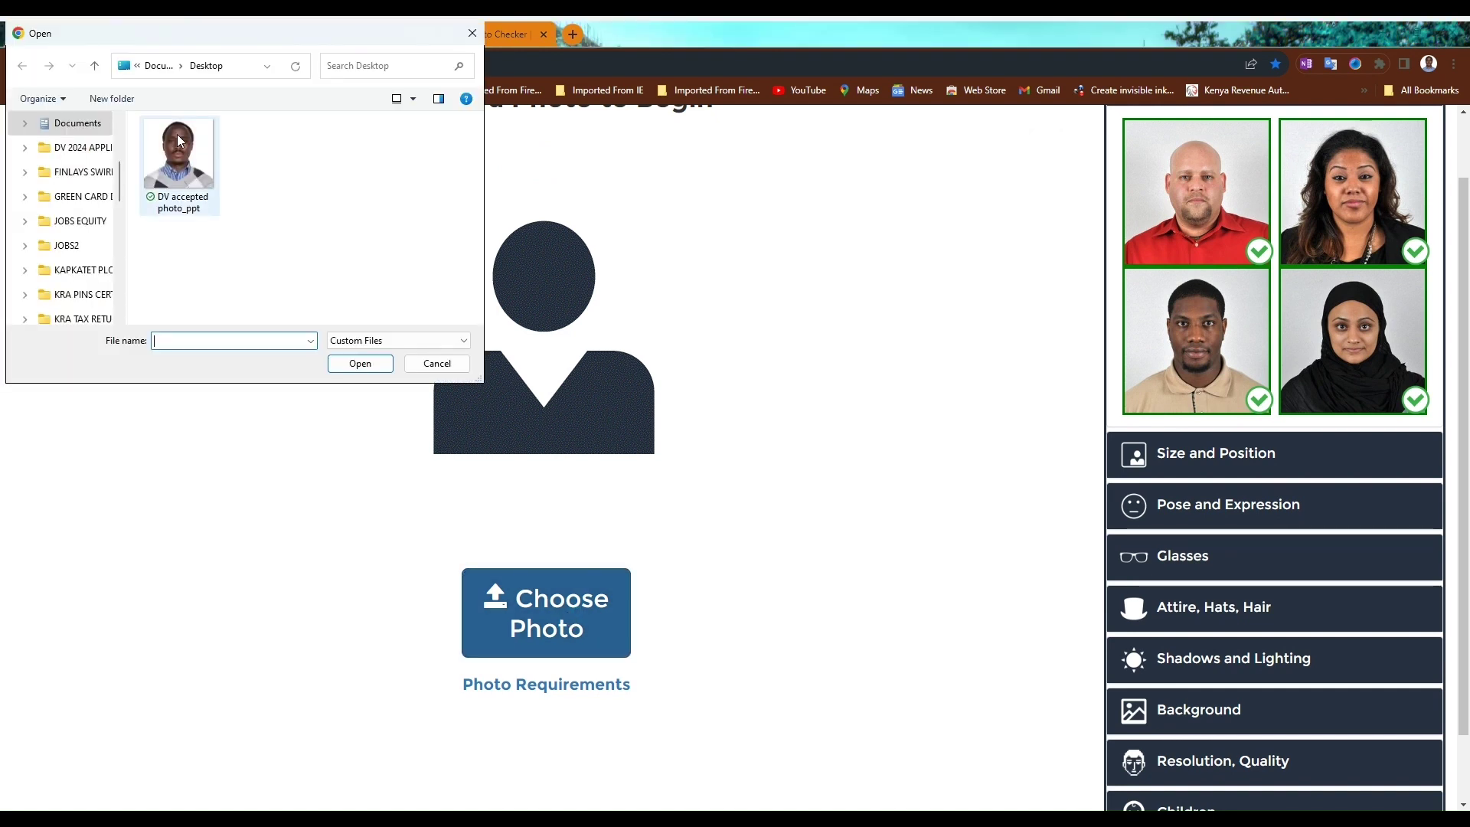
{"action": "left_click", "coordinate": [182, 143]}
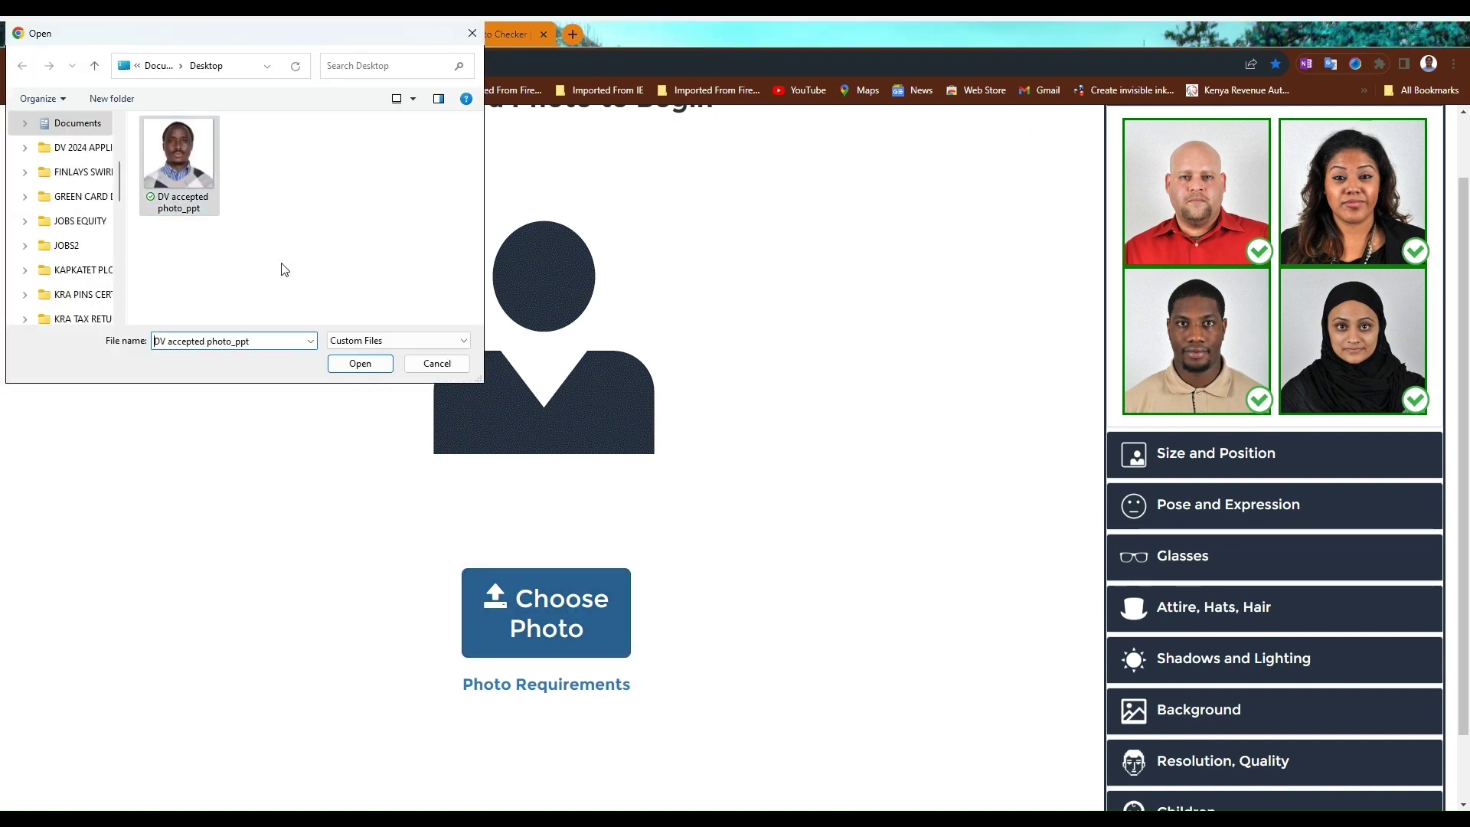
{"action": "left_click", "coordinate": [375, 370]}
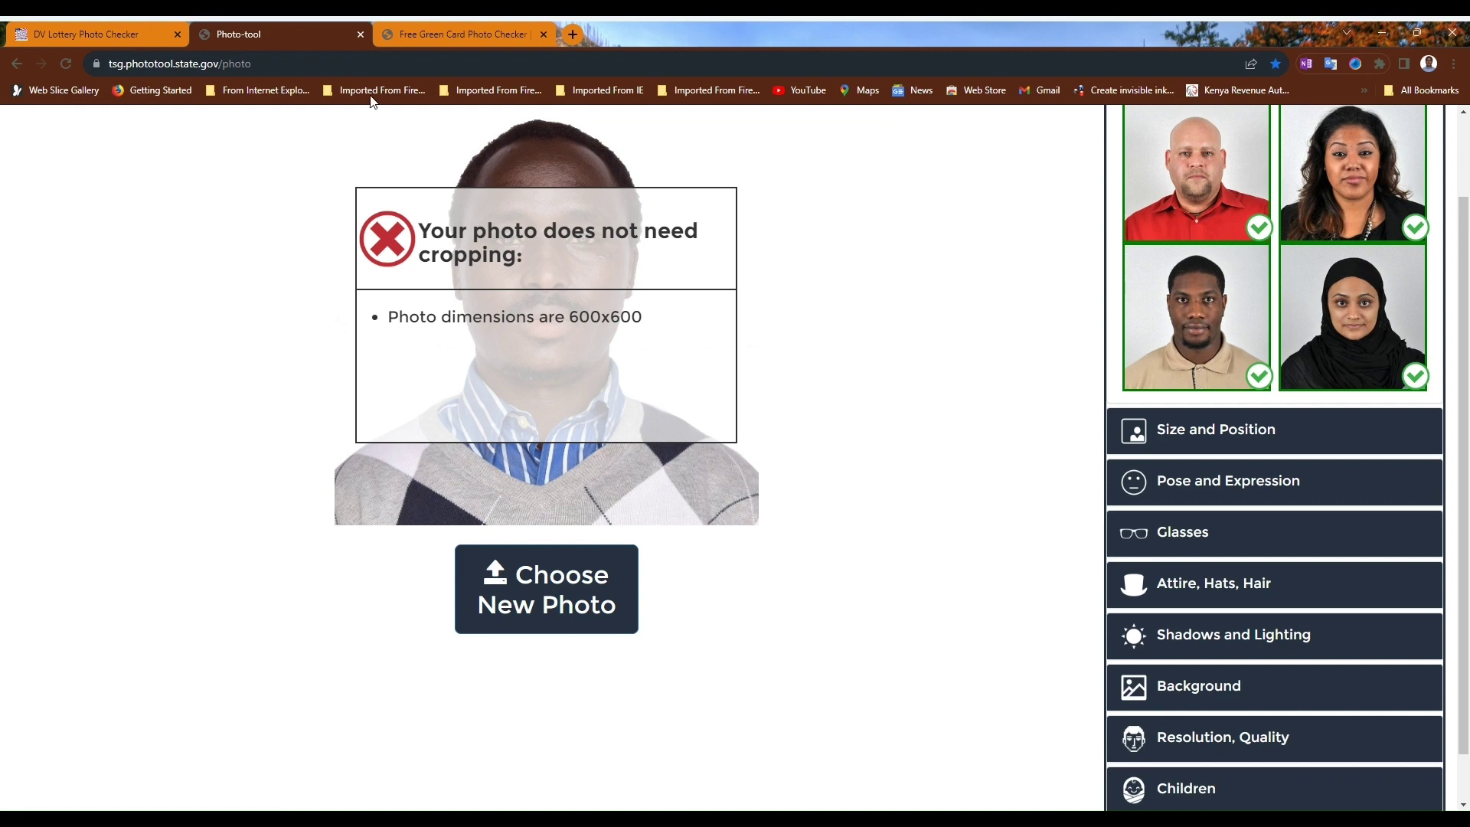
- Switch to the Green Card Photo Check tab and go back through its checks to the home page
{"action": "left_click", "coordinate": [474, 34]}
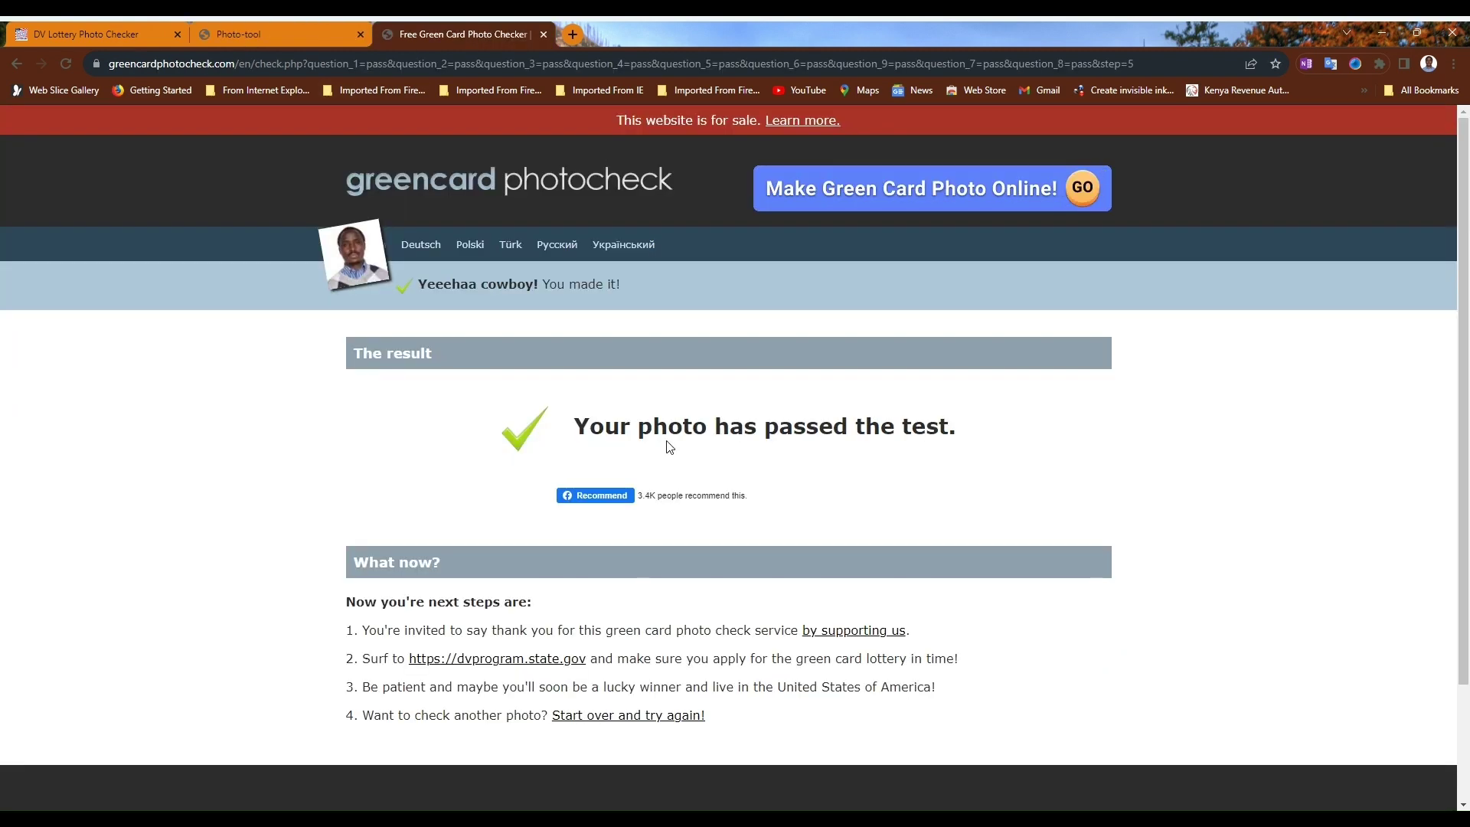
{"action": "left_click", "coordinate": [14, 66]}
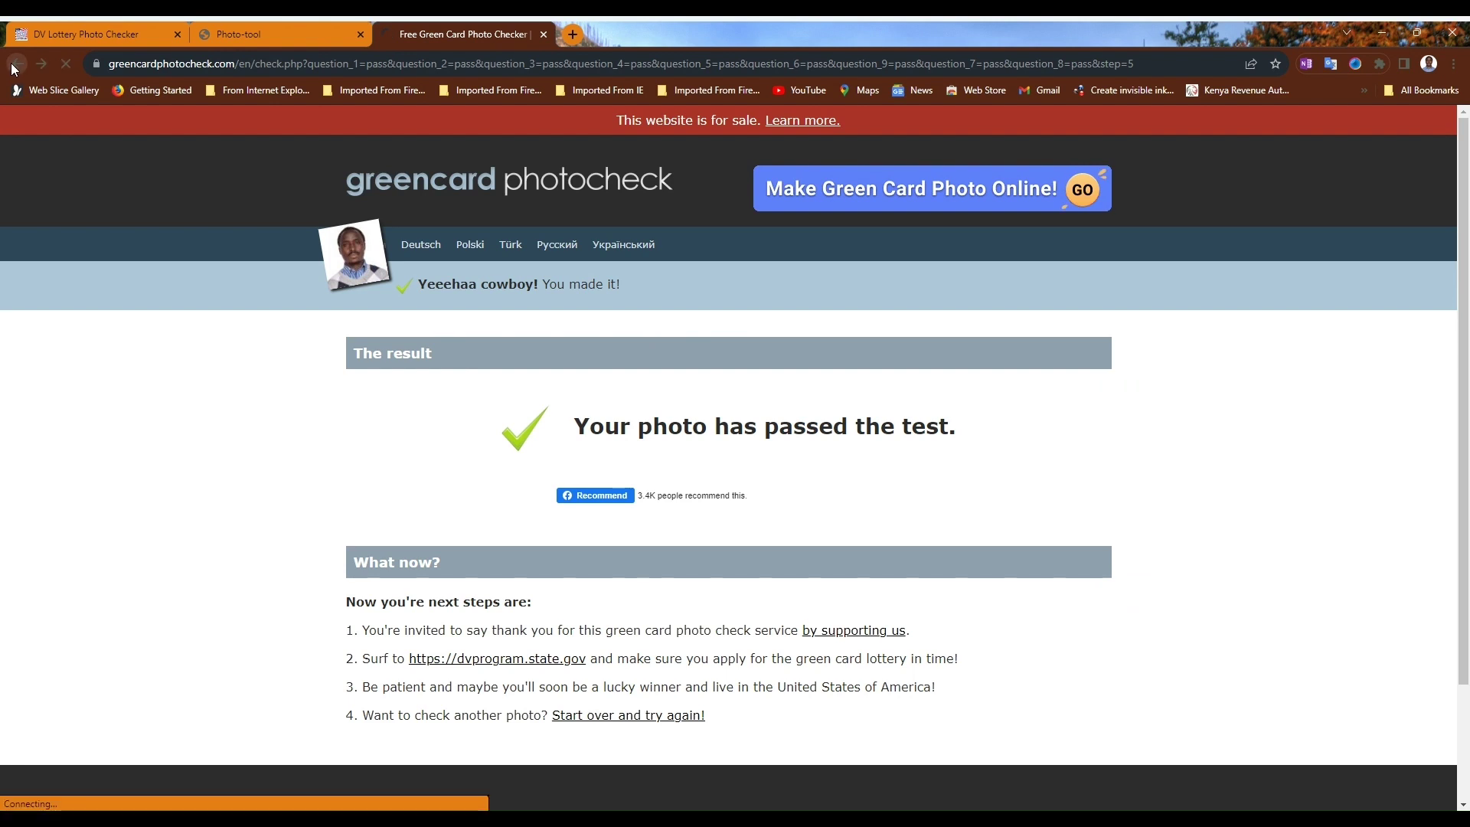
{"action": "left_click", "coordinate": [15, 65]}
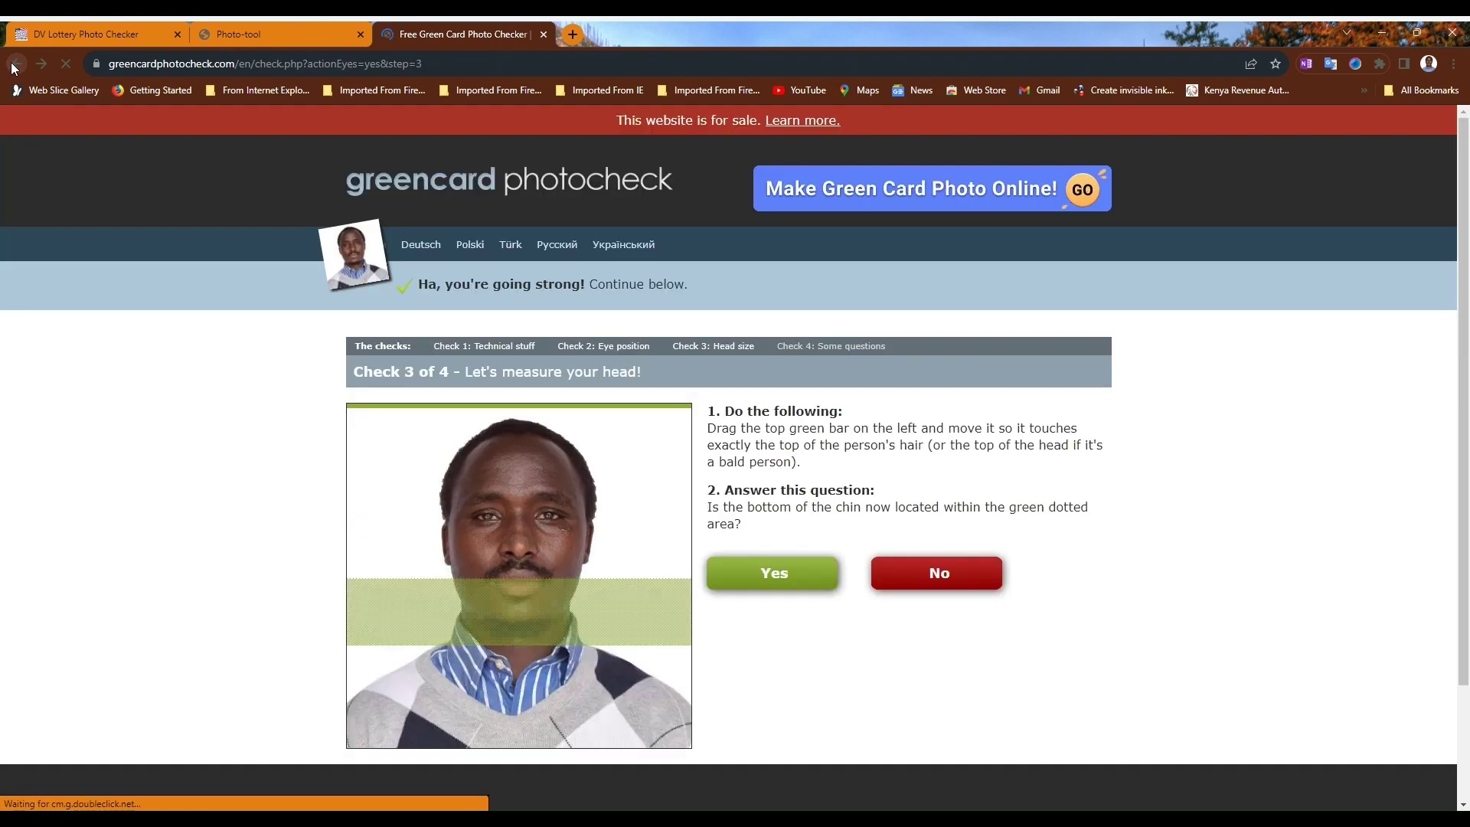
{"action": "left_click", "coordinate": [14, 66]}
{"action": "left_click", "coordinate": [14, 66]}
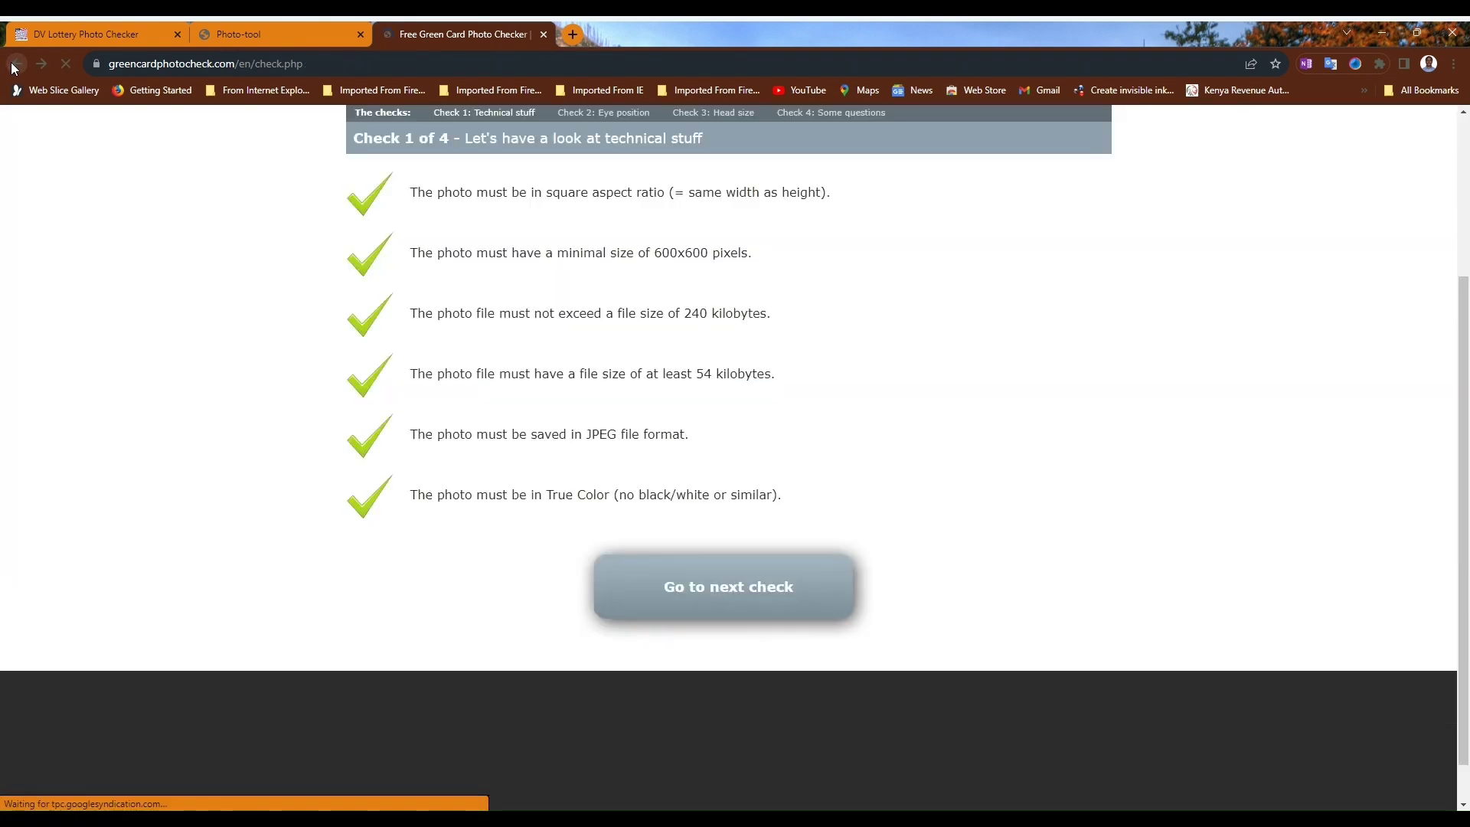
{"action": "left_click", "coordinate": [15, 66]}
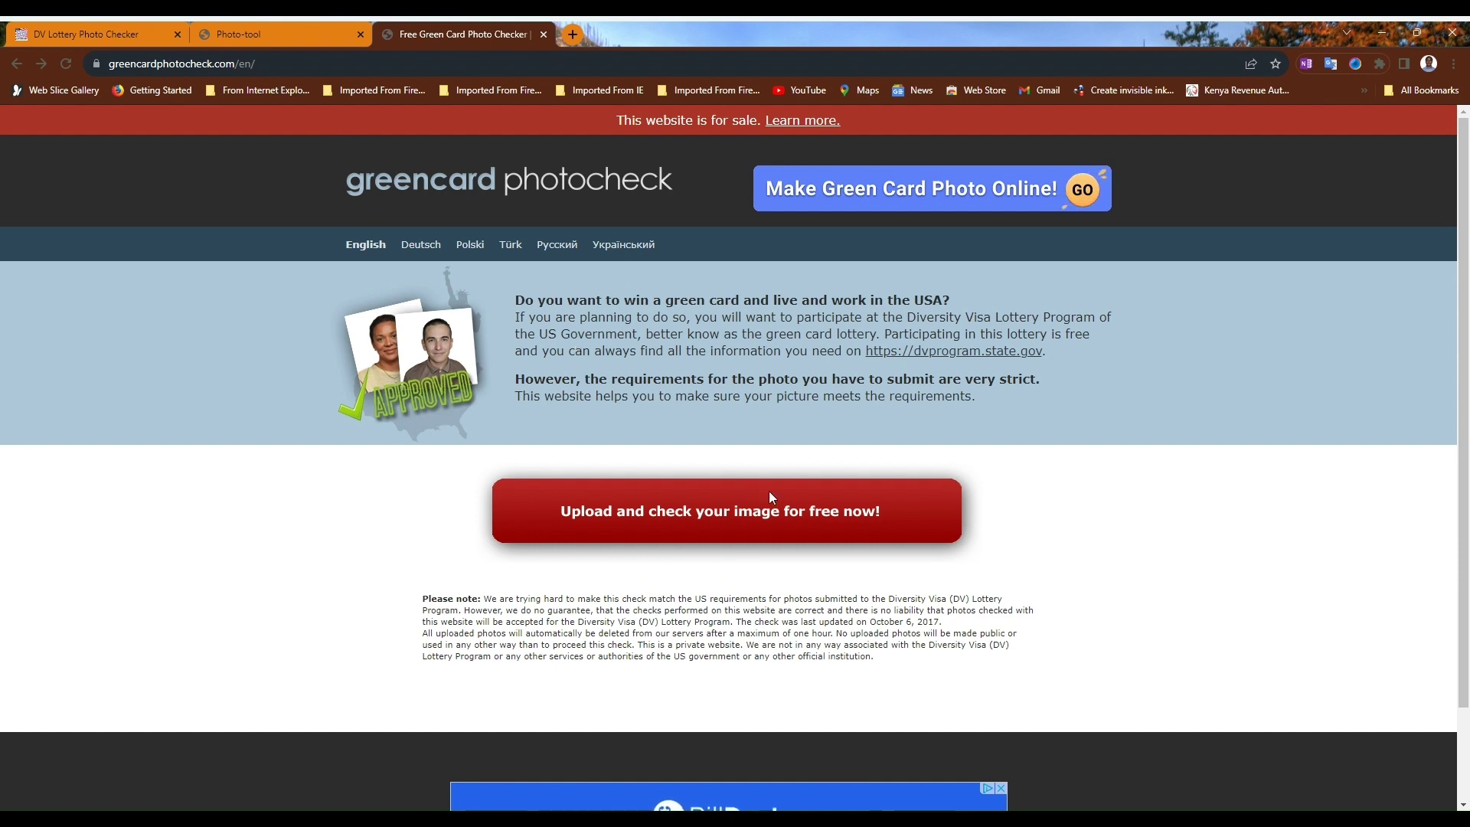
- Try uploading 'DV accepted photo_ppt' twice from the Green Card Photo Check home page
{"action": "left_click", "coordinate": [671, 518]}
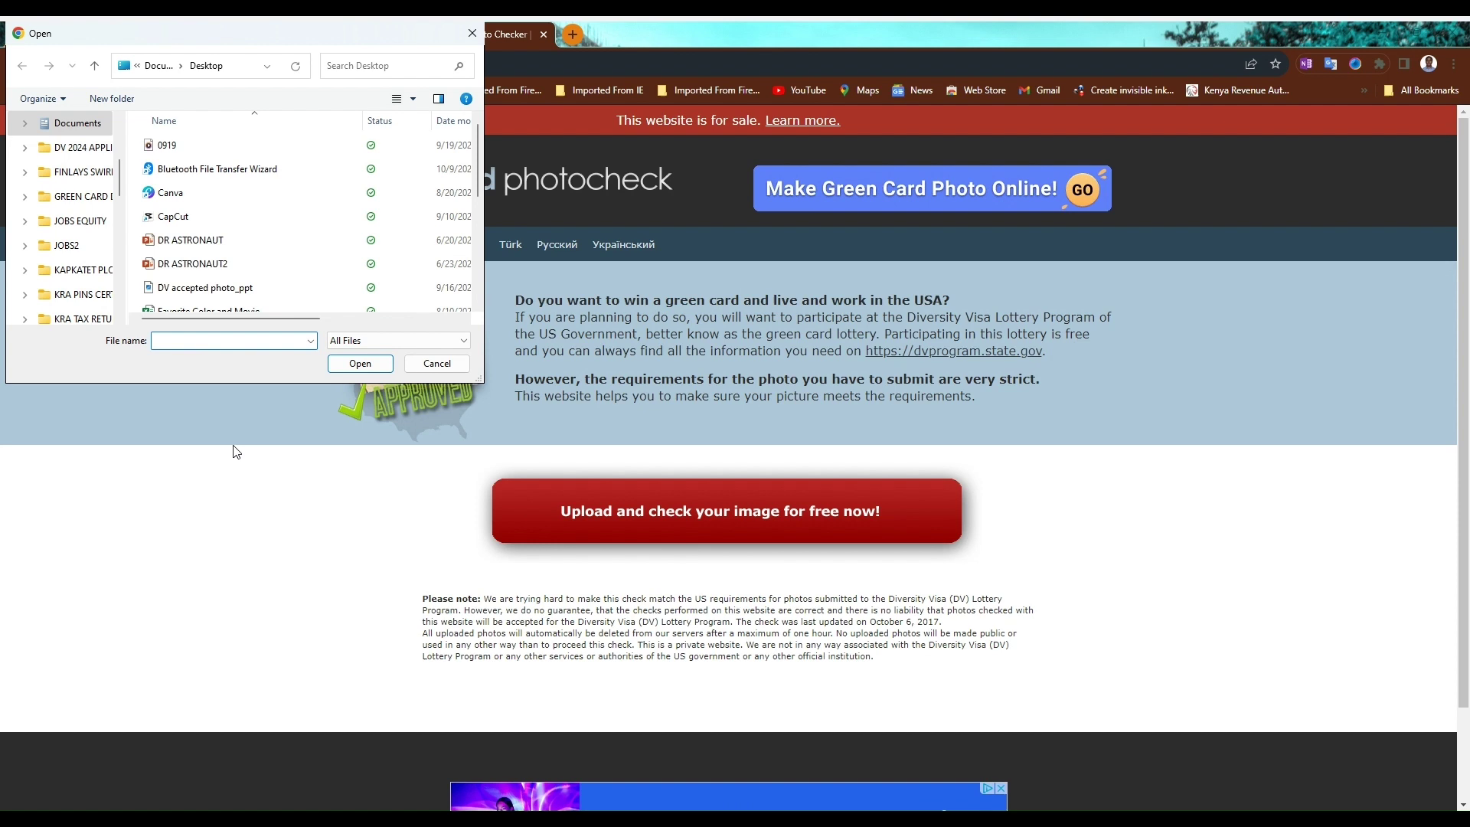
{"action": "left_click", "coordinate": [236, 291]}
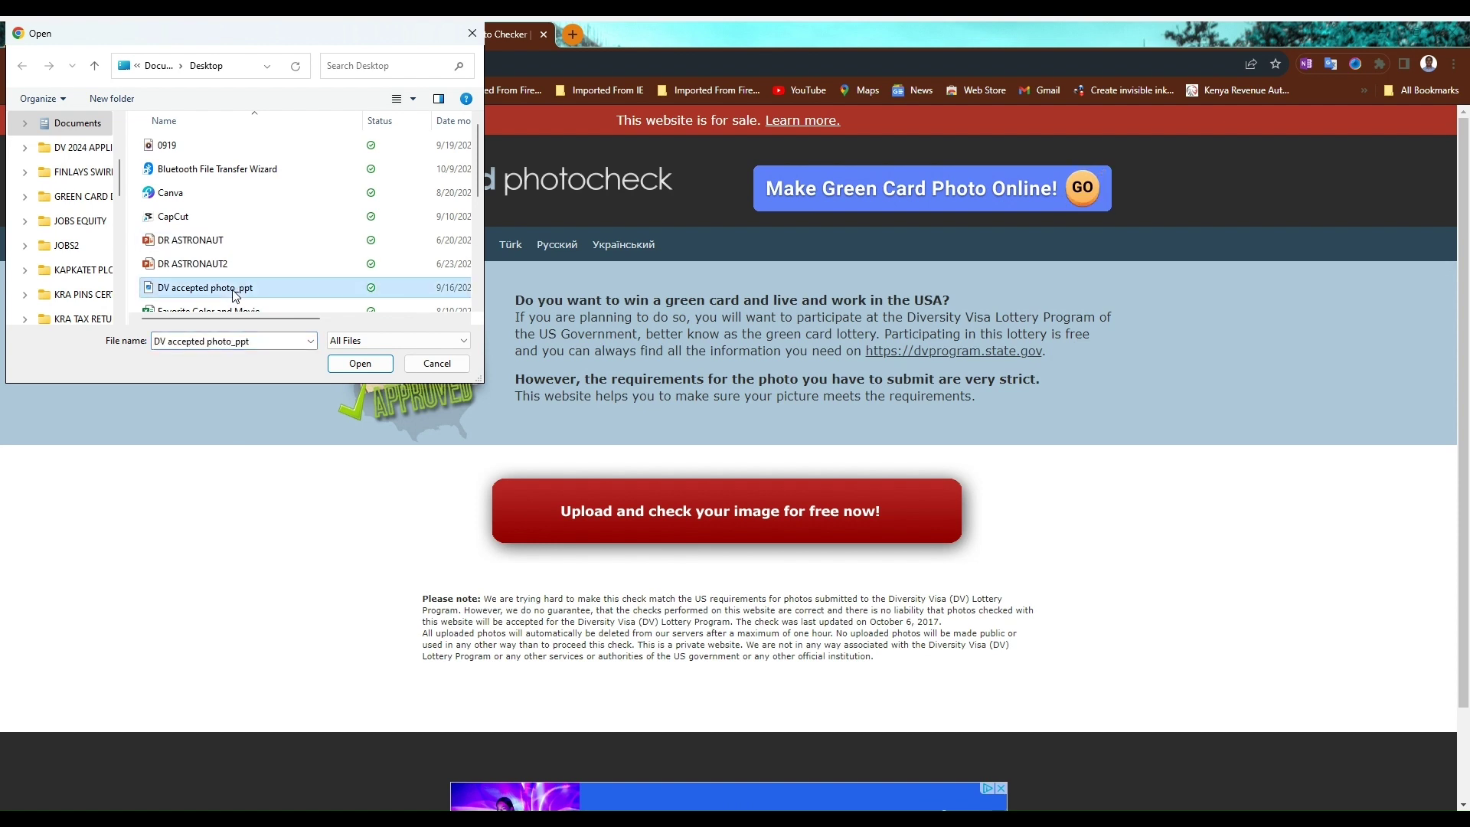
{"action": "left_click", "coordinate": [359, 363]}
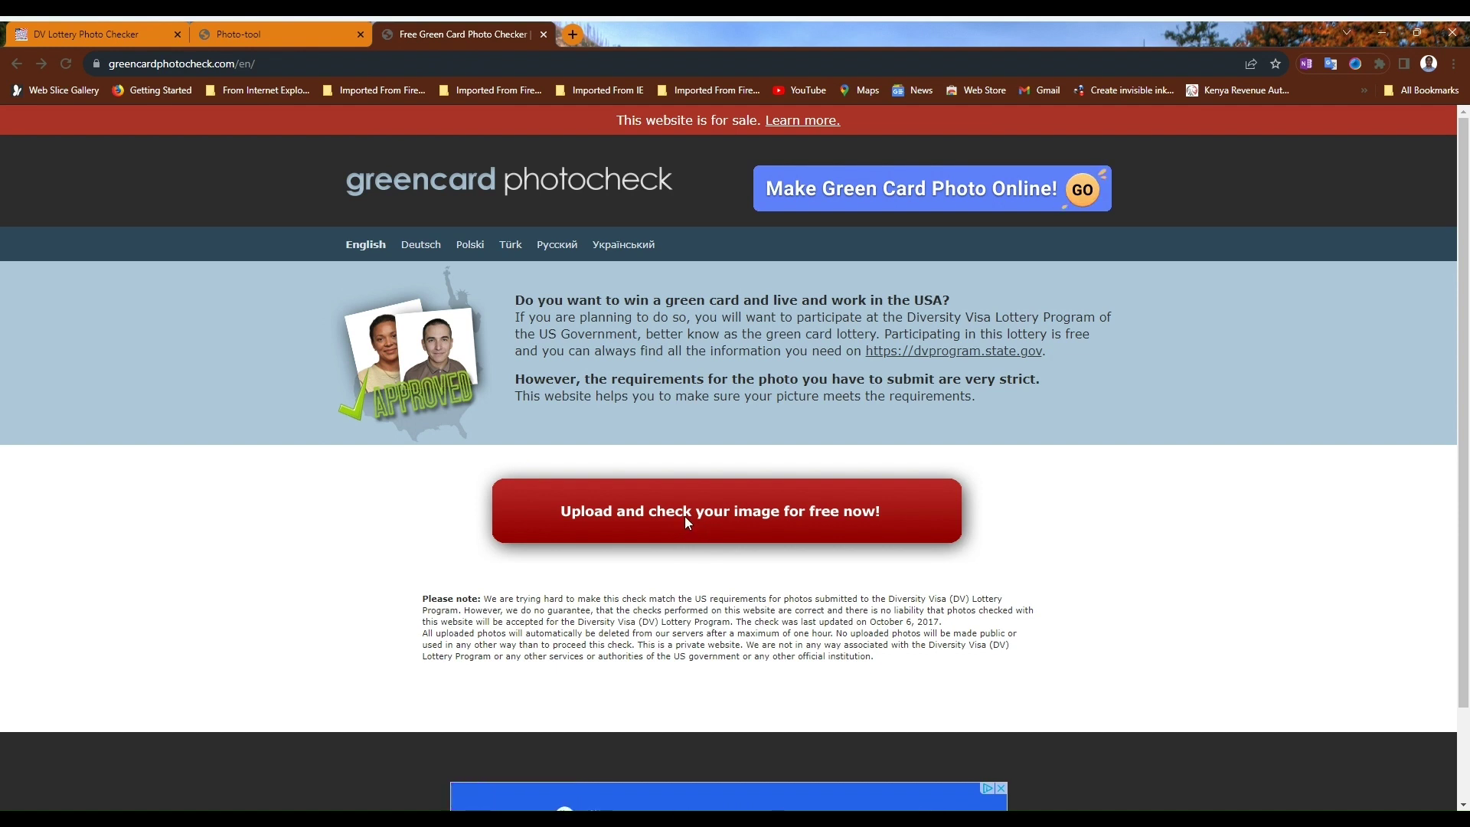
{"action": "left_click", "coordinate": [612, 512]}
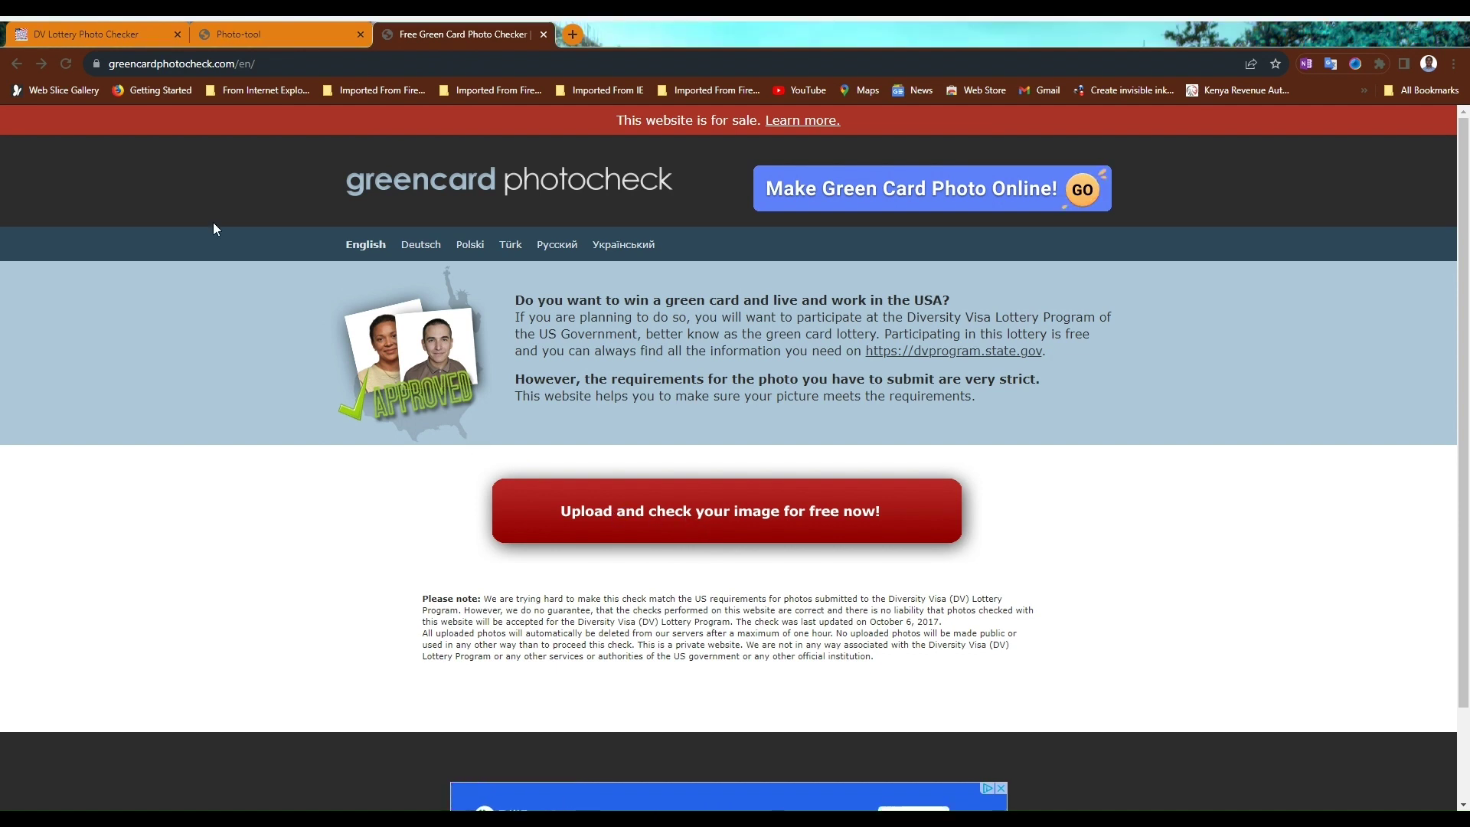
{"action": "left_click", "coordinate": [186, 289]}
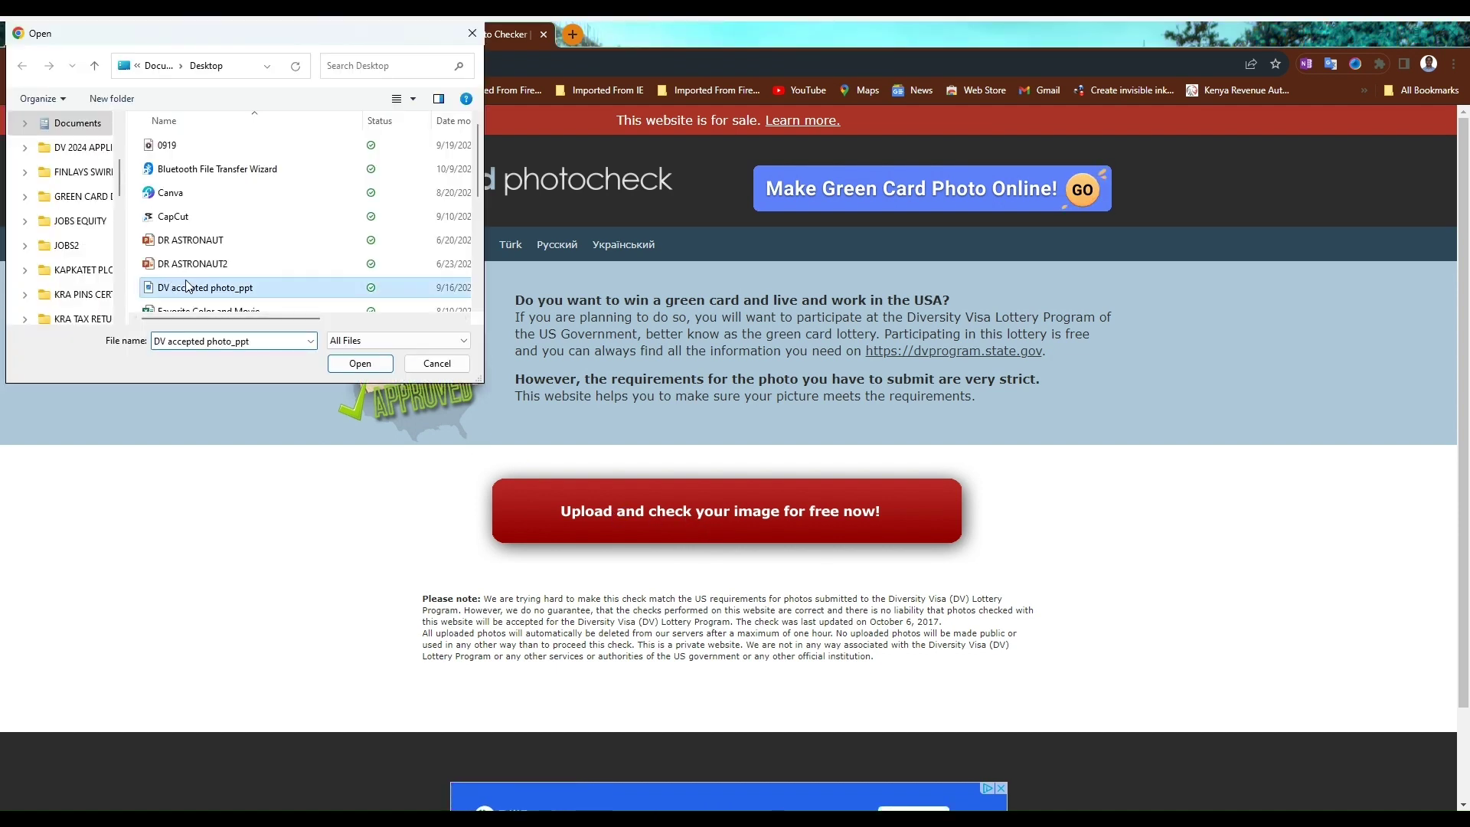
{"action": "left_click", "coordinate": [355, 364]}
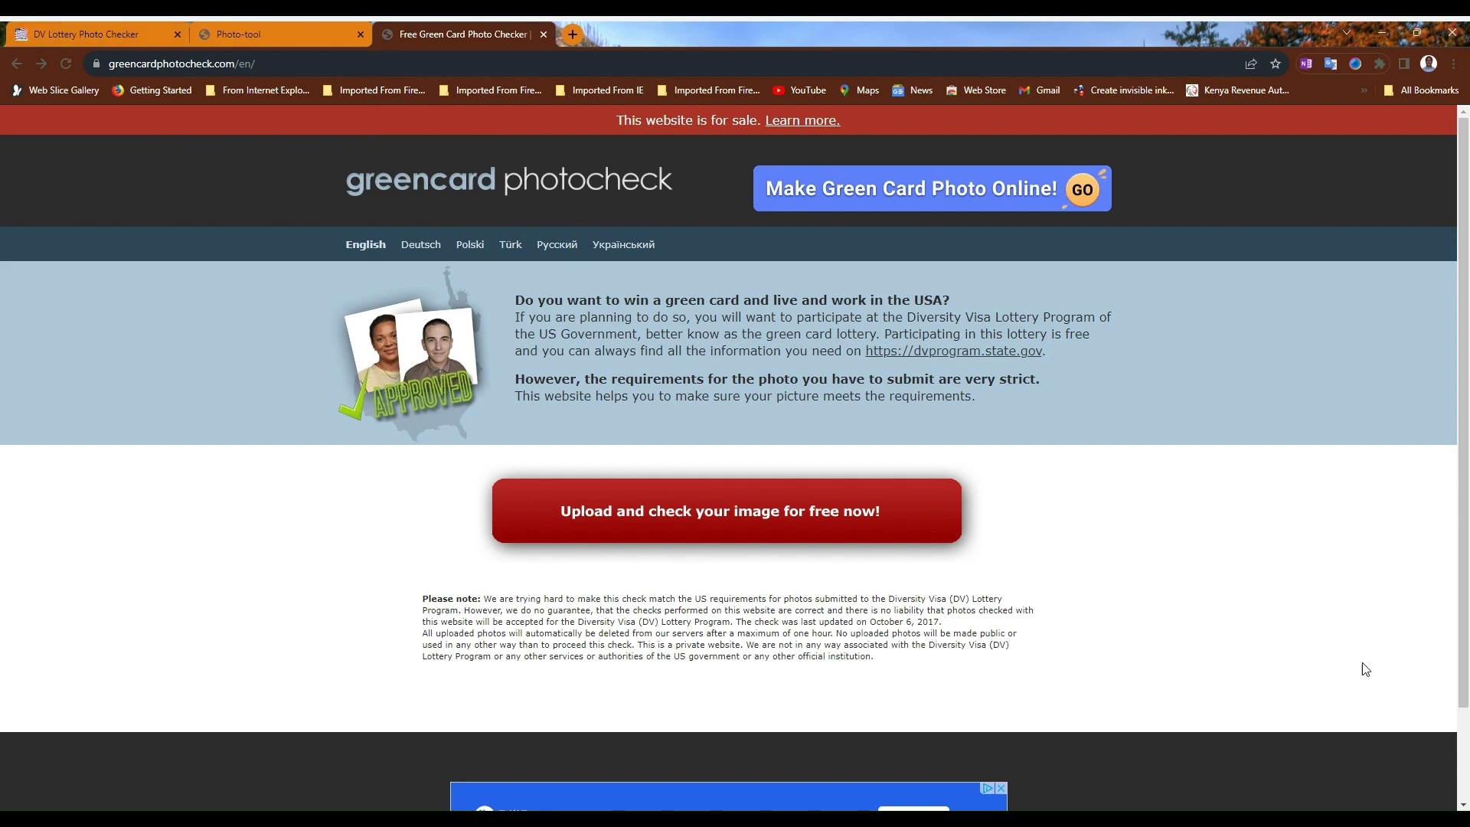
- Retry selecting and uploading 'DV accepted photo_ppt', then reload the check start page
{"action": "scroll", "coordinate": [612, 444], "scroll_direction": "down", "scroll_amount": 1}
{"action": "scroll", "coordinate": [649, 490], "scroll_direction": "up", "scroll_amount": 2}
{"action": "left_click", "coordinate": [342, 274]}
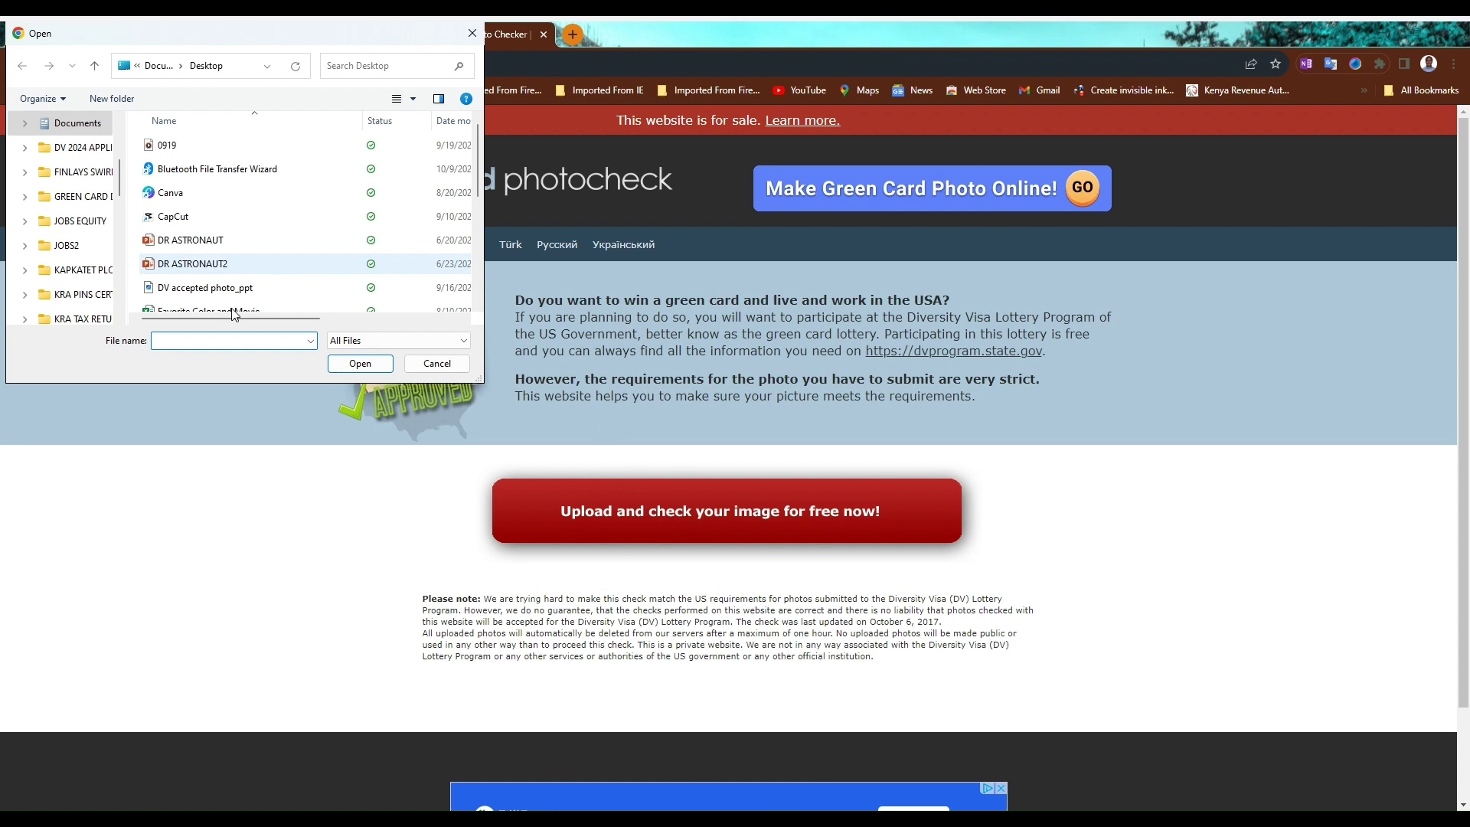
{"action": "double_click", "coordinate": [216, 291]}
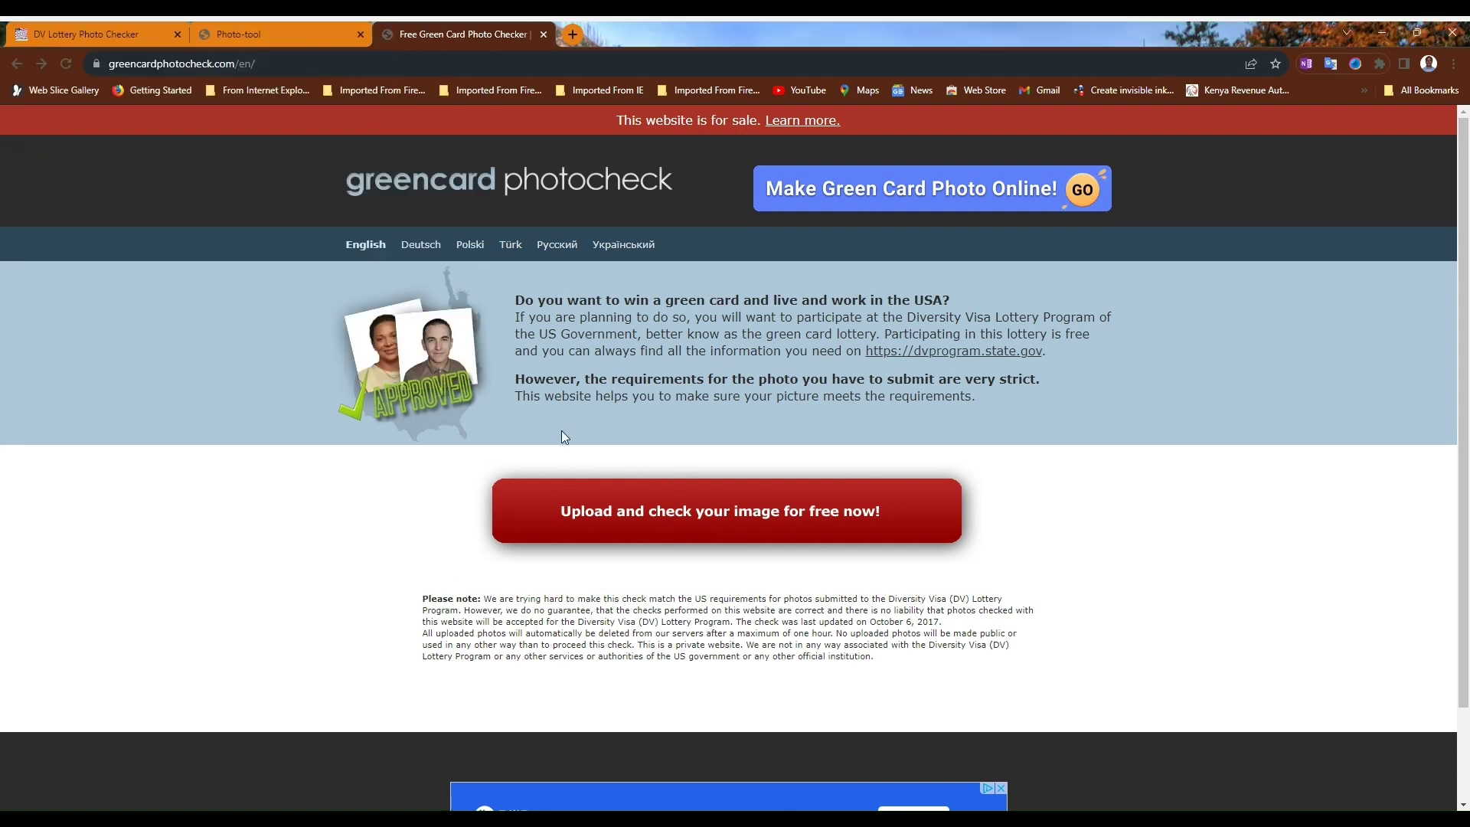
{"action": "left_click", "coordinate": [675, 511]}
{"action": "left_click", "coordinate": [206, 287]}
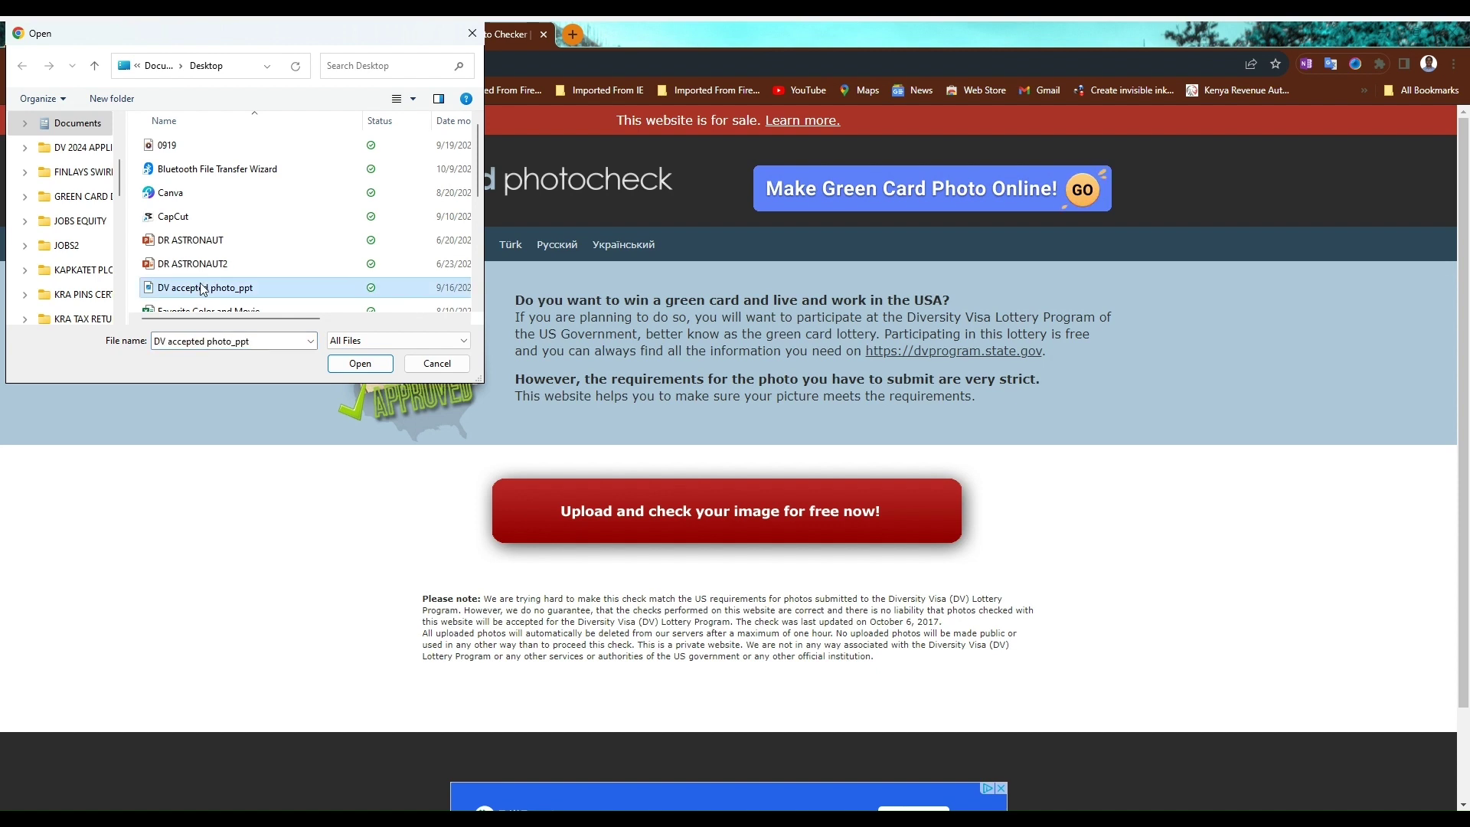
{"action": "left_click", "coordinate": [360, 363]}
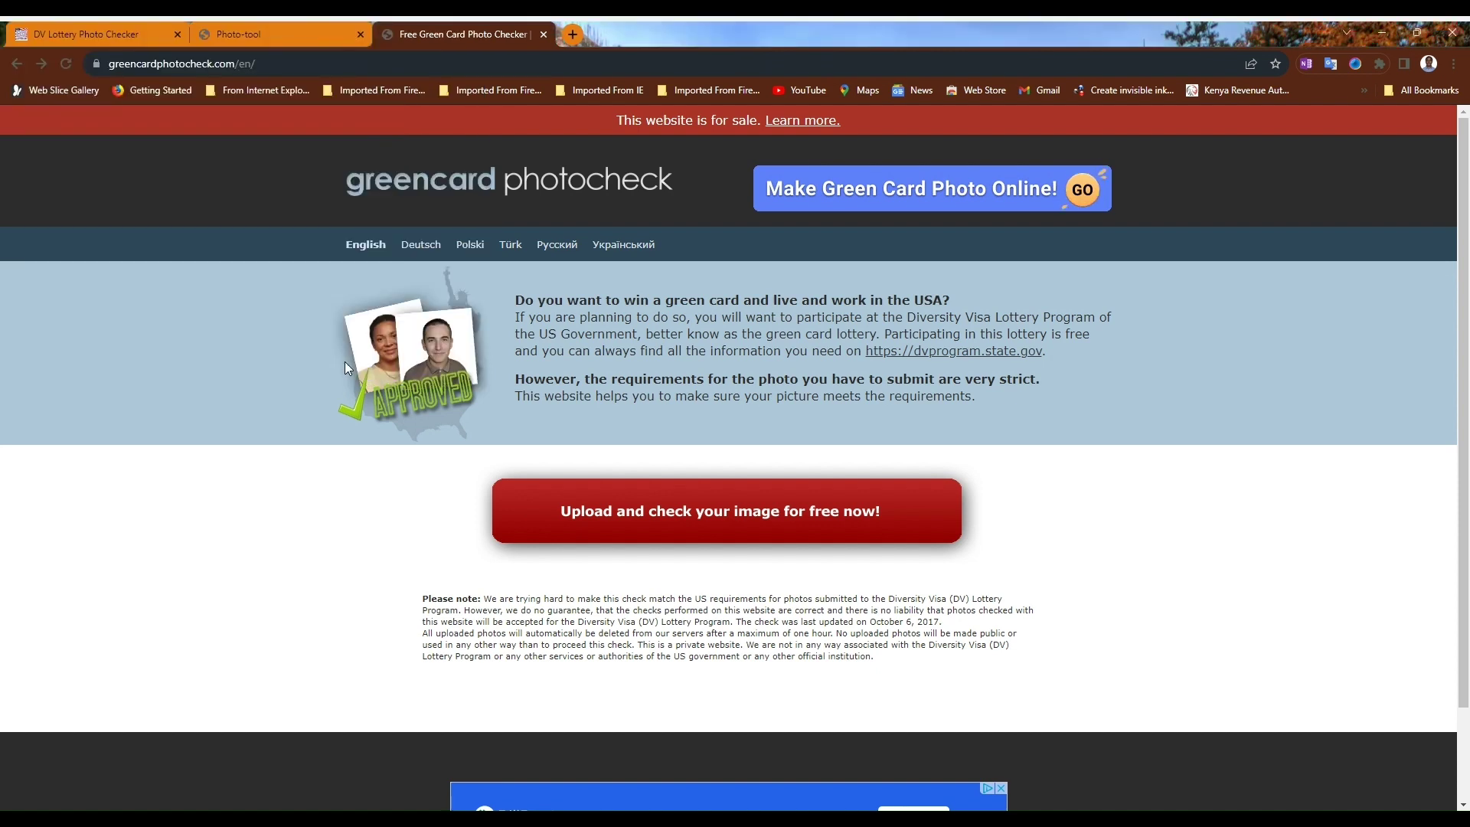
{"action": "left_click", "coordinate": [65, 67]}
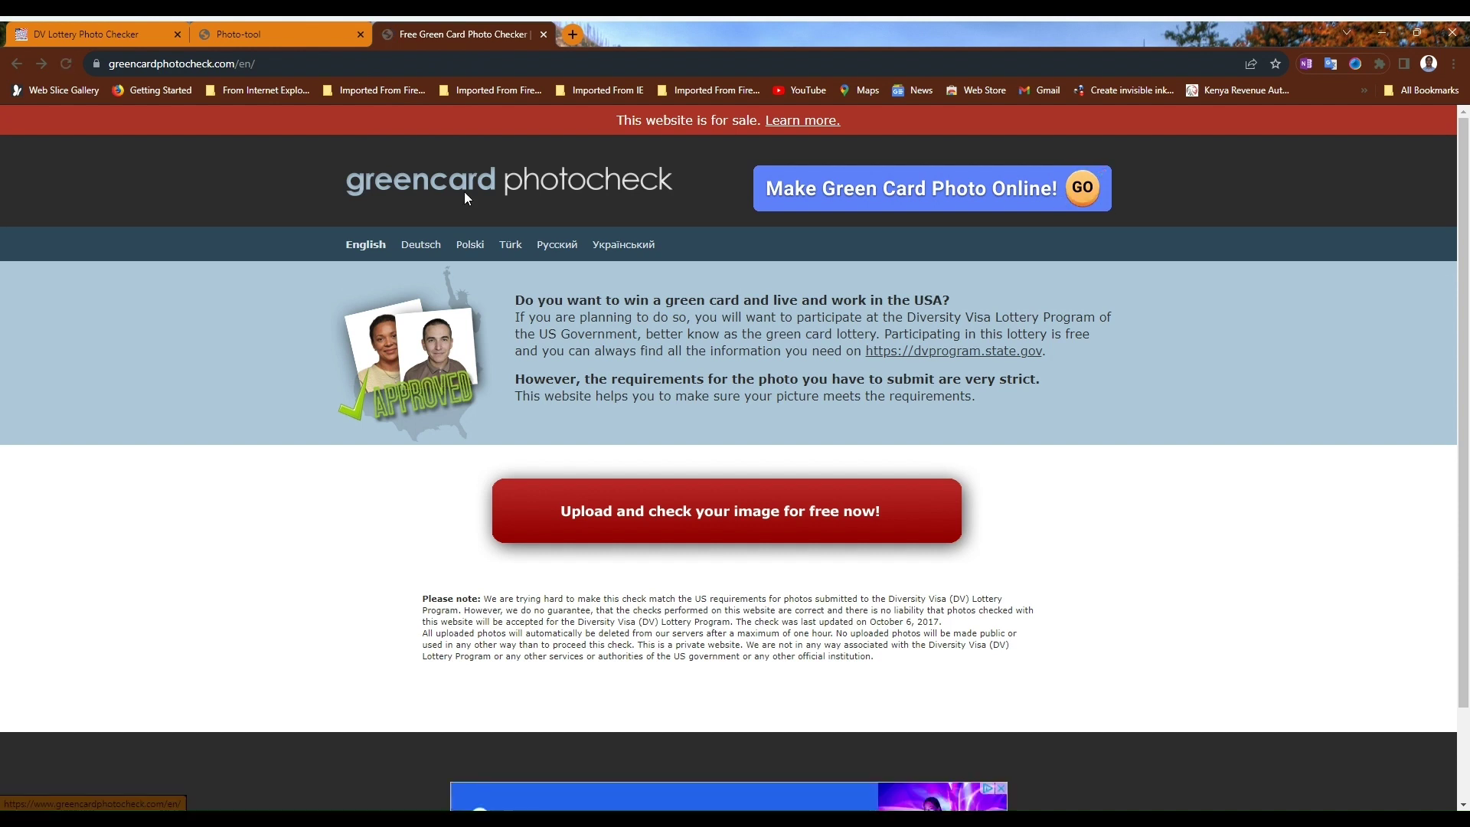
- Upload 'DV accepted photo_ppt' again so Check 1 of 4 appears with all requirements ticked
{"action": "left_click", "coordinate": [706, 502]}
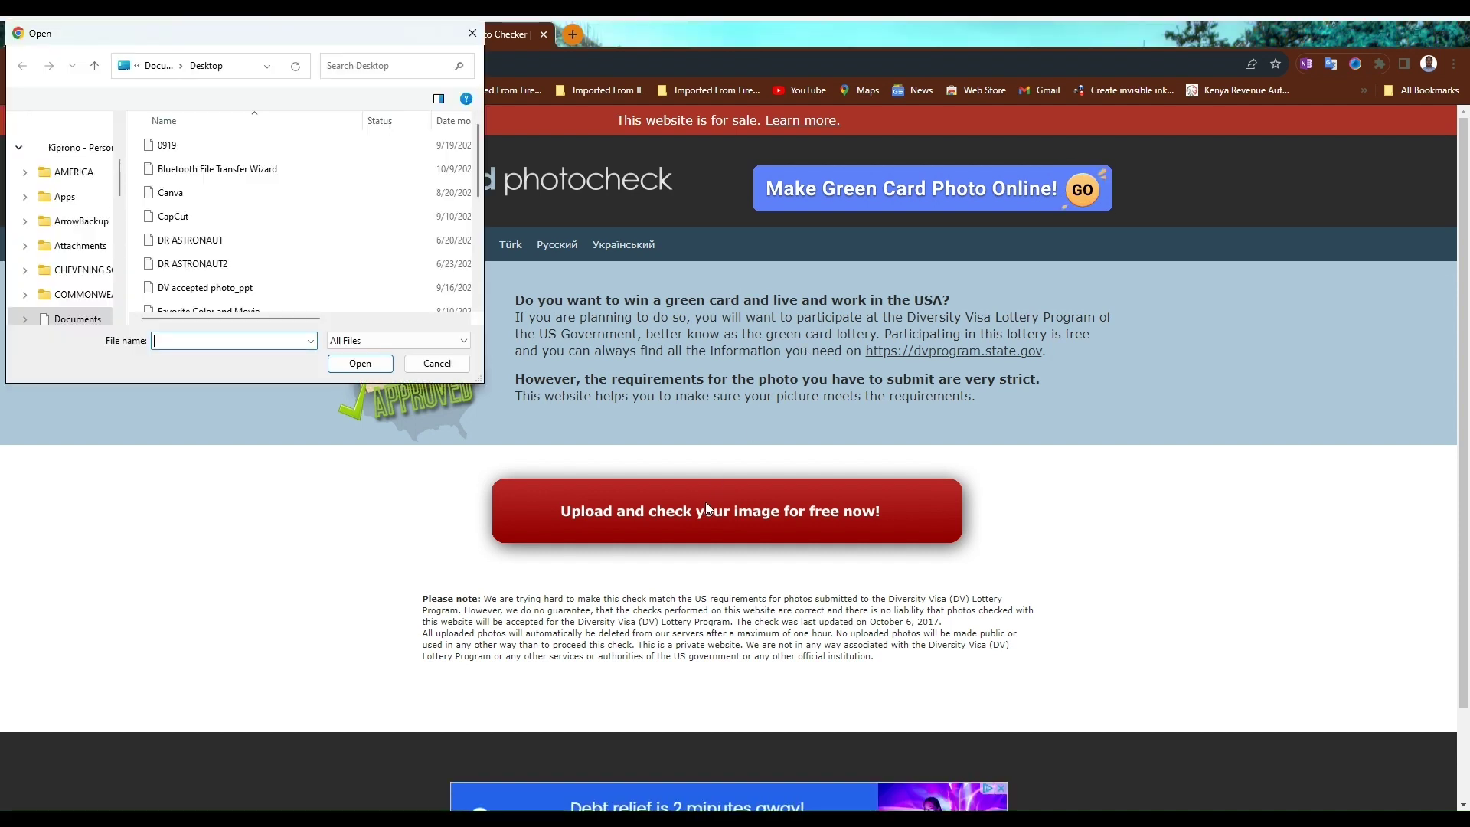
{"action": "left_click", "coordinate": [203, 288]}
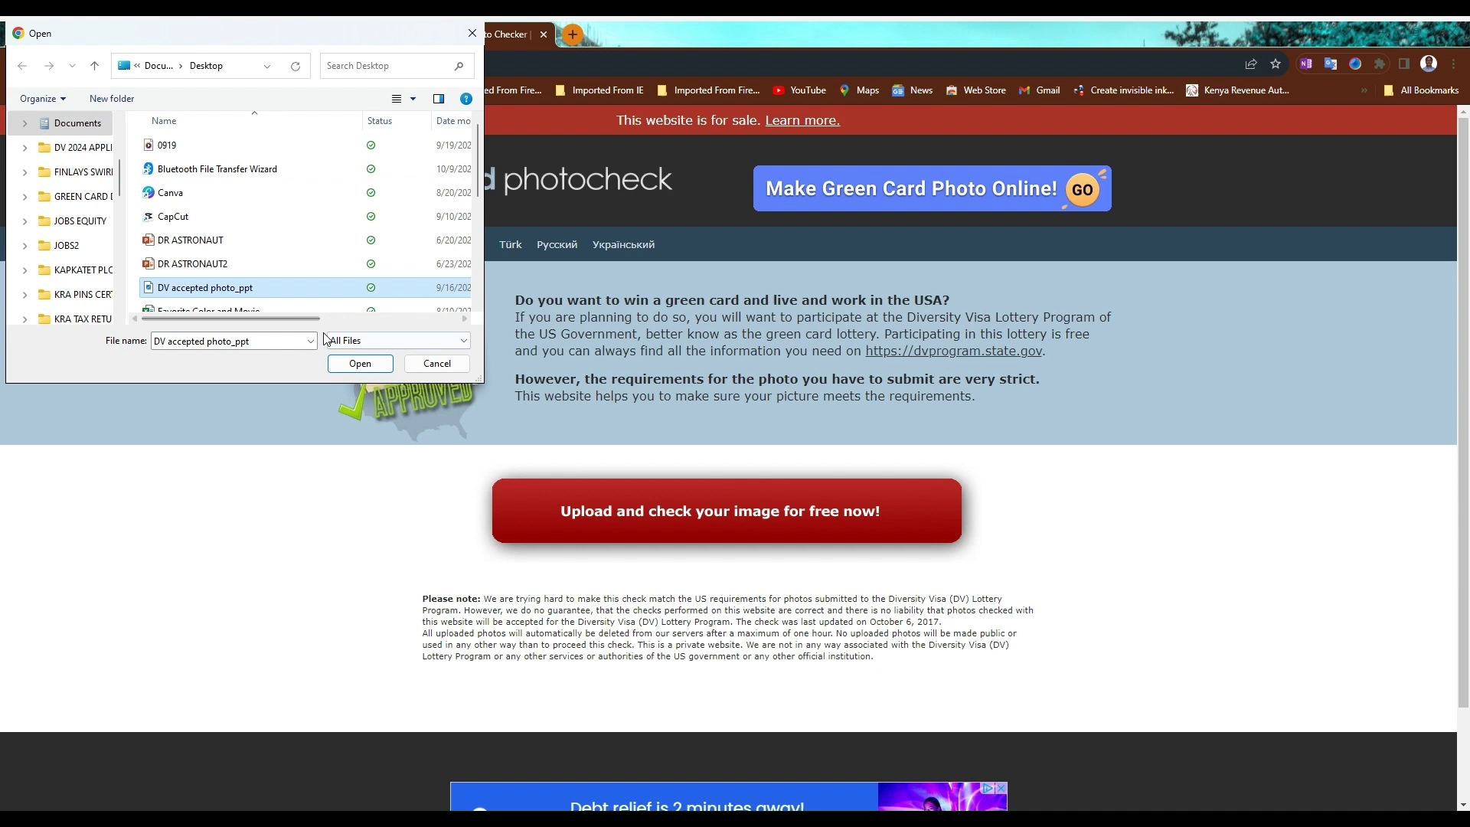
{"action": "left_click", "coordinate": [360, 364]}
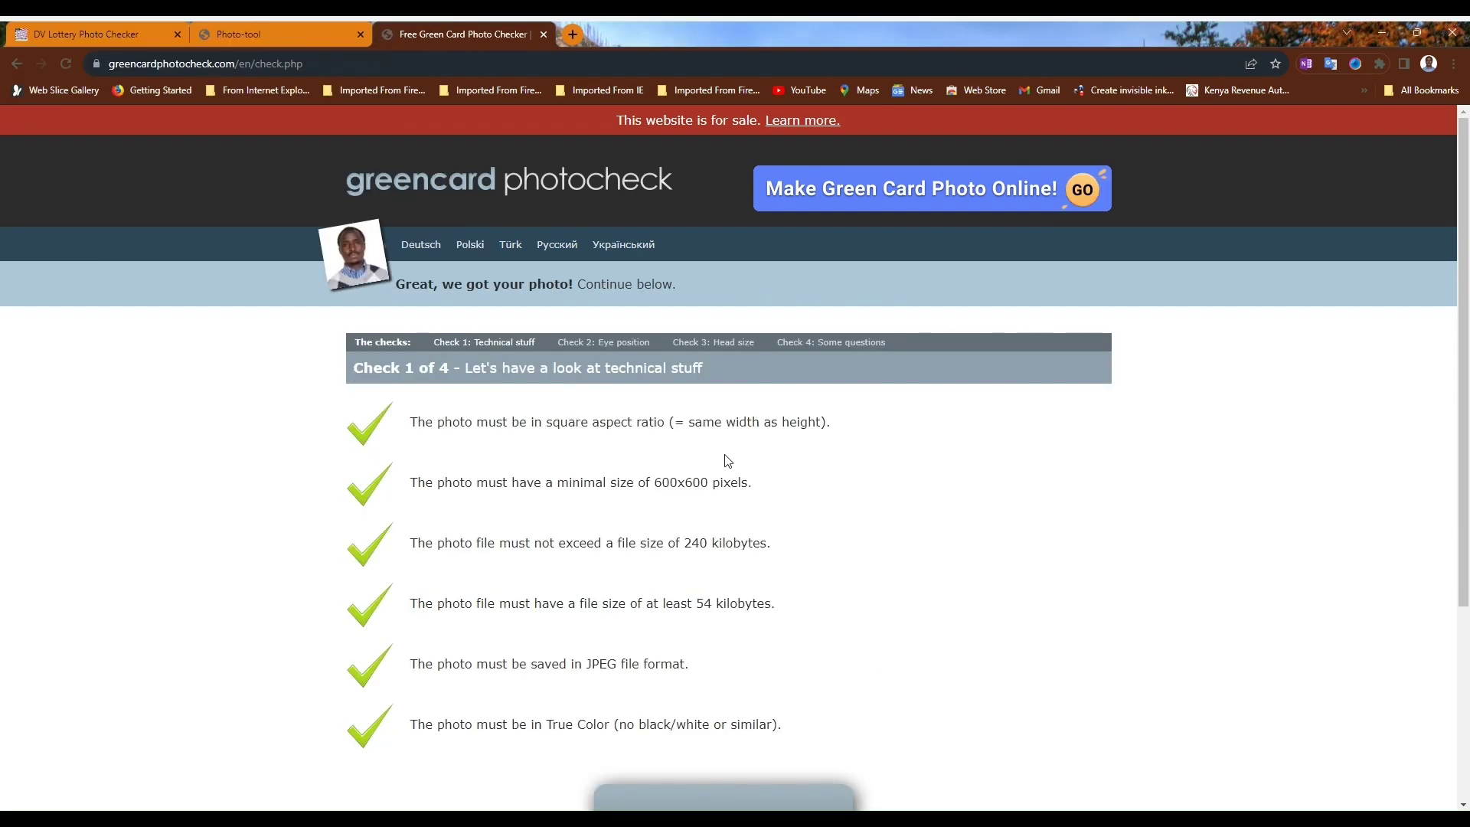
- Scroll down Check 1 of 4 to review the six passed technical requirements
{"action": "scroll", "coordinate": [726, 461], "scroll_direction": "down", "scroll_amount": 1}
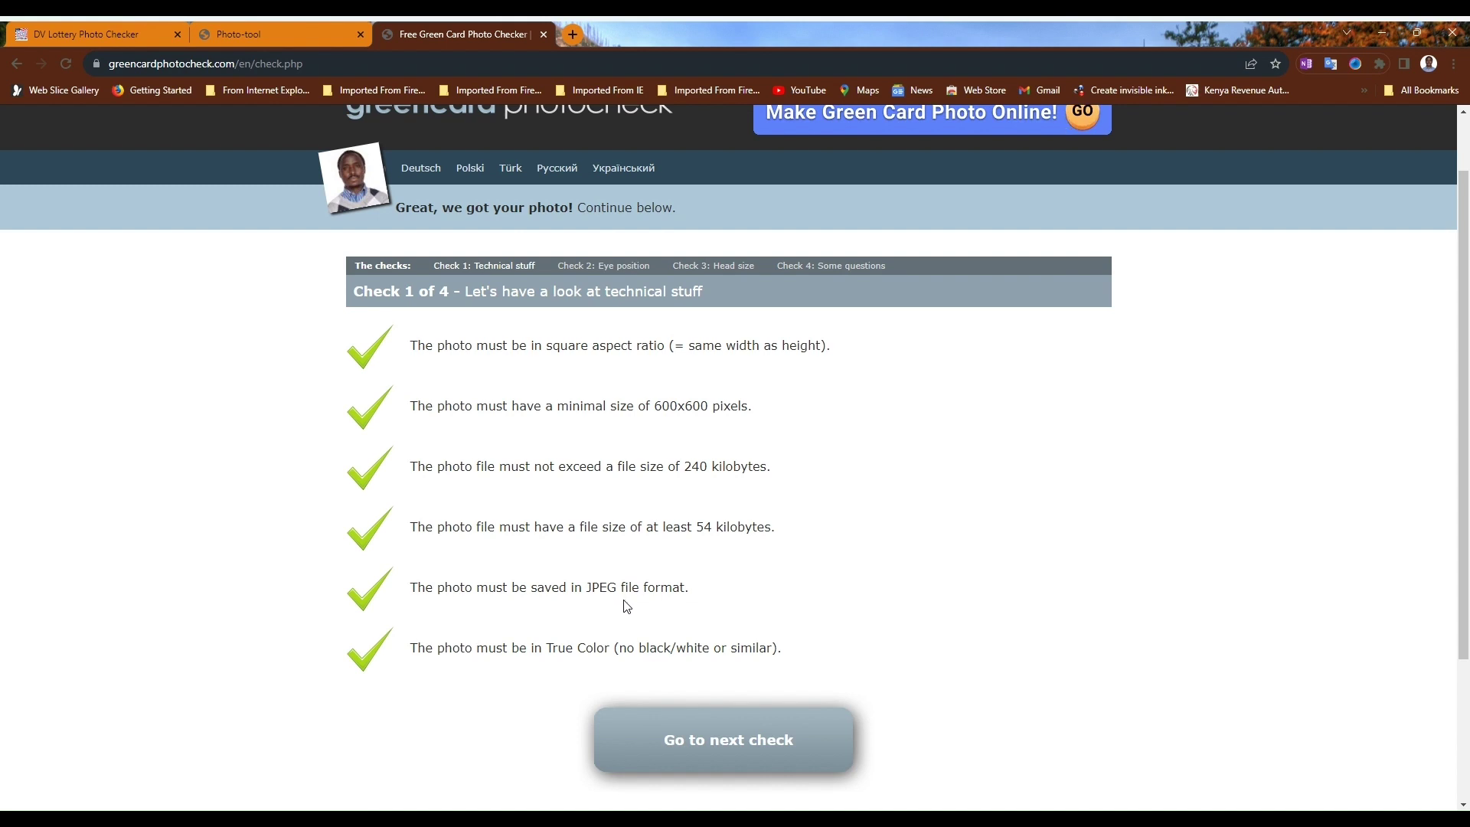
{"action": "scroll", "coordinate": [770, 574], "scroll_direction": "down", "scroll_amount": 1}
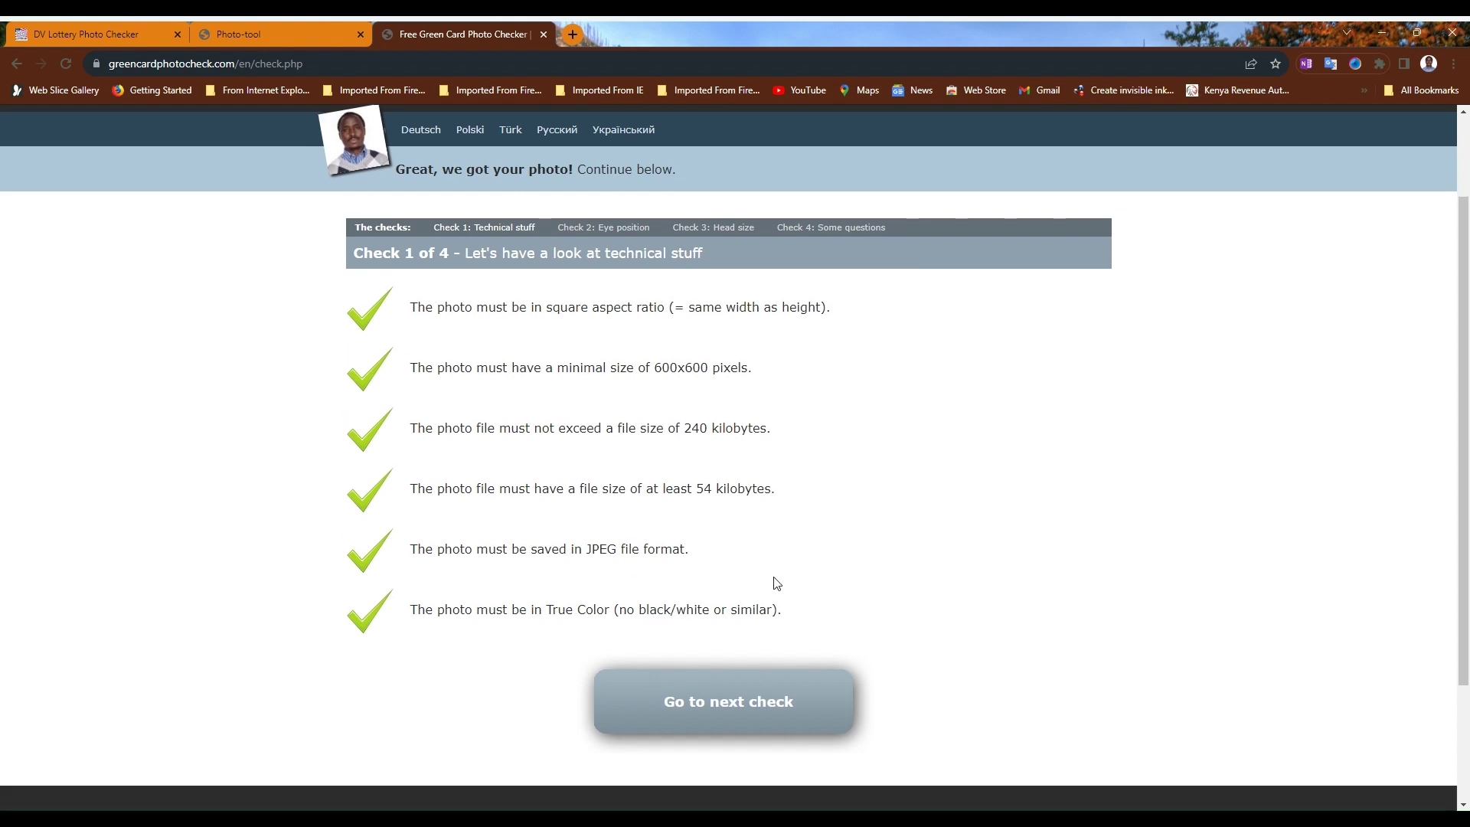
- Confirm the eyes sit in the red area, drag the top bar to the hair top, and confirm the chin
{"action": "left_click", "coordinate": [763, 672]}
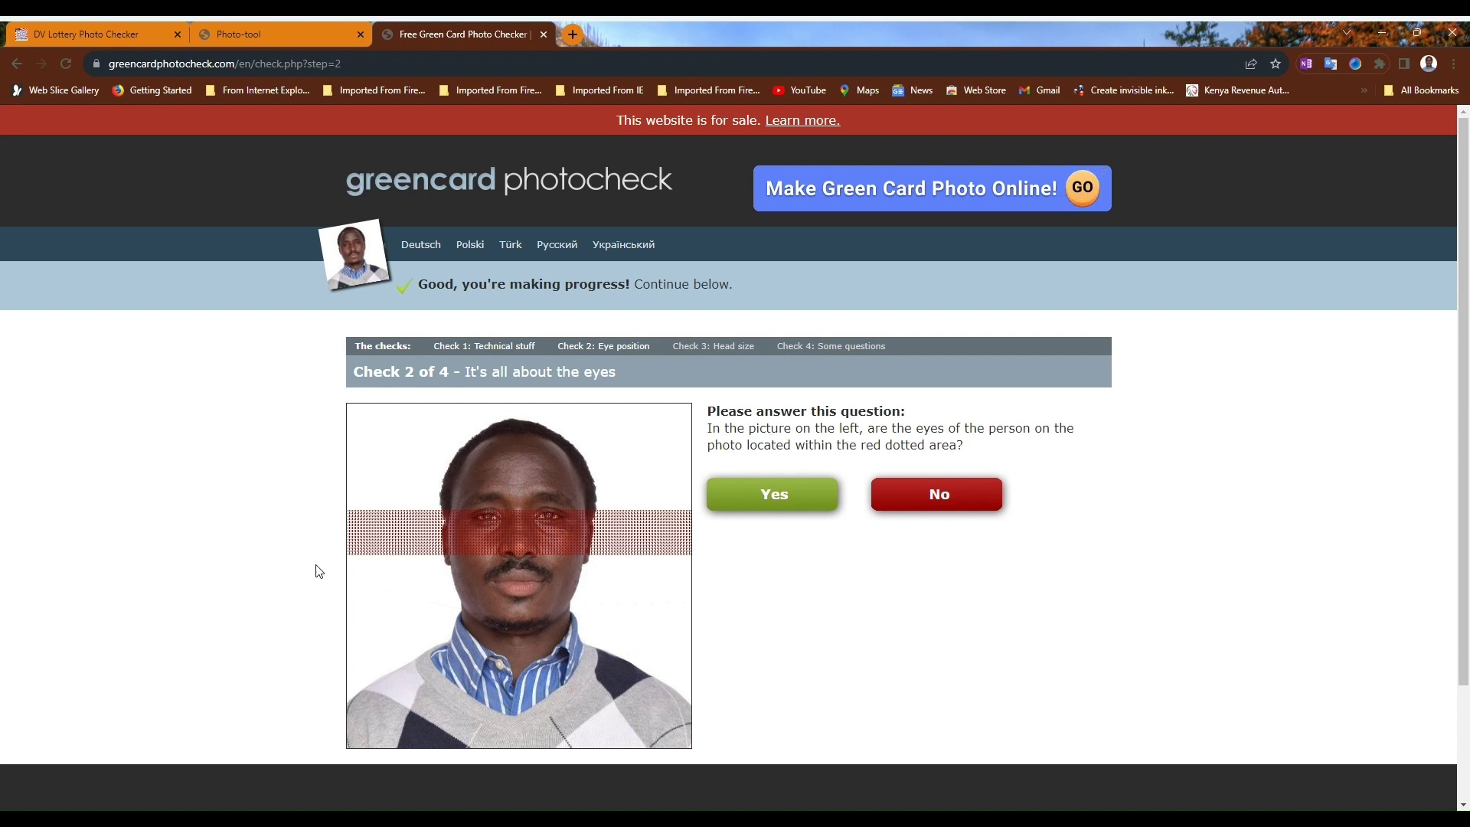
{"action": "left_click", "coordinate": [746, 502]}
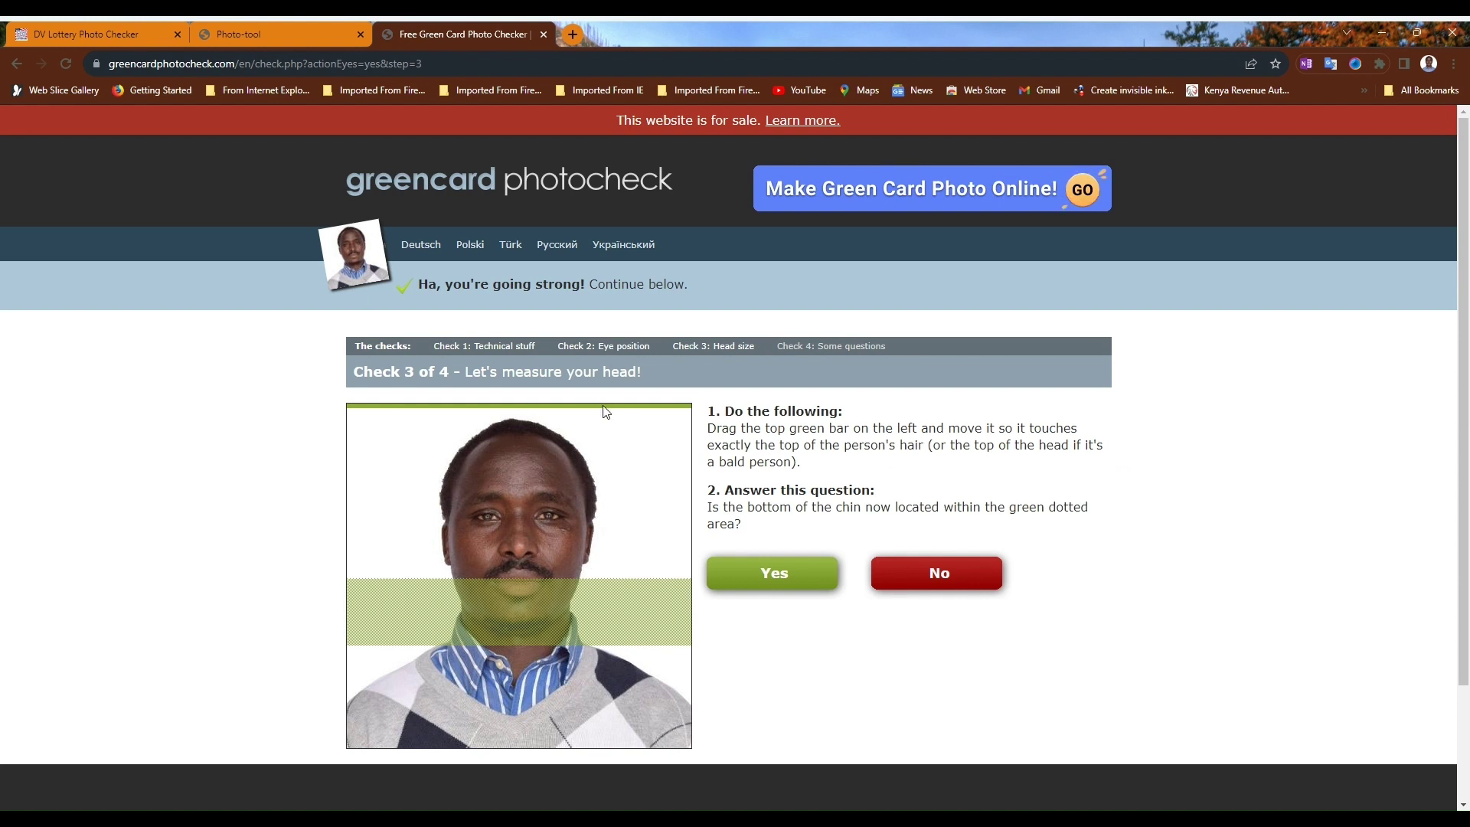
{"action": "left_click_drag", "start_coordinate": [604, 409], "coordinate": [609, 422]}
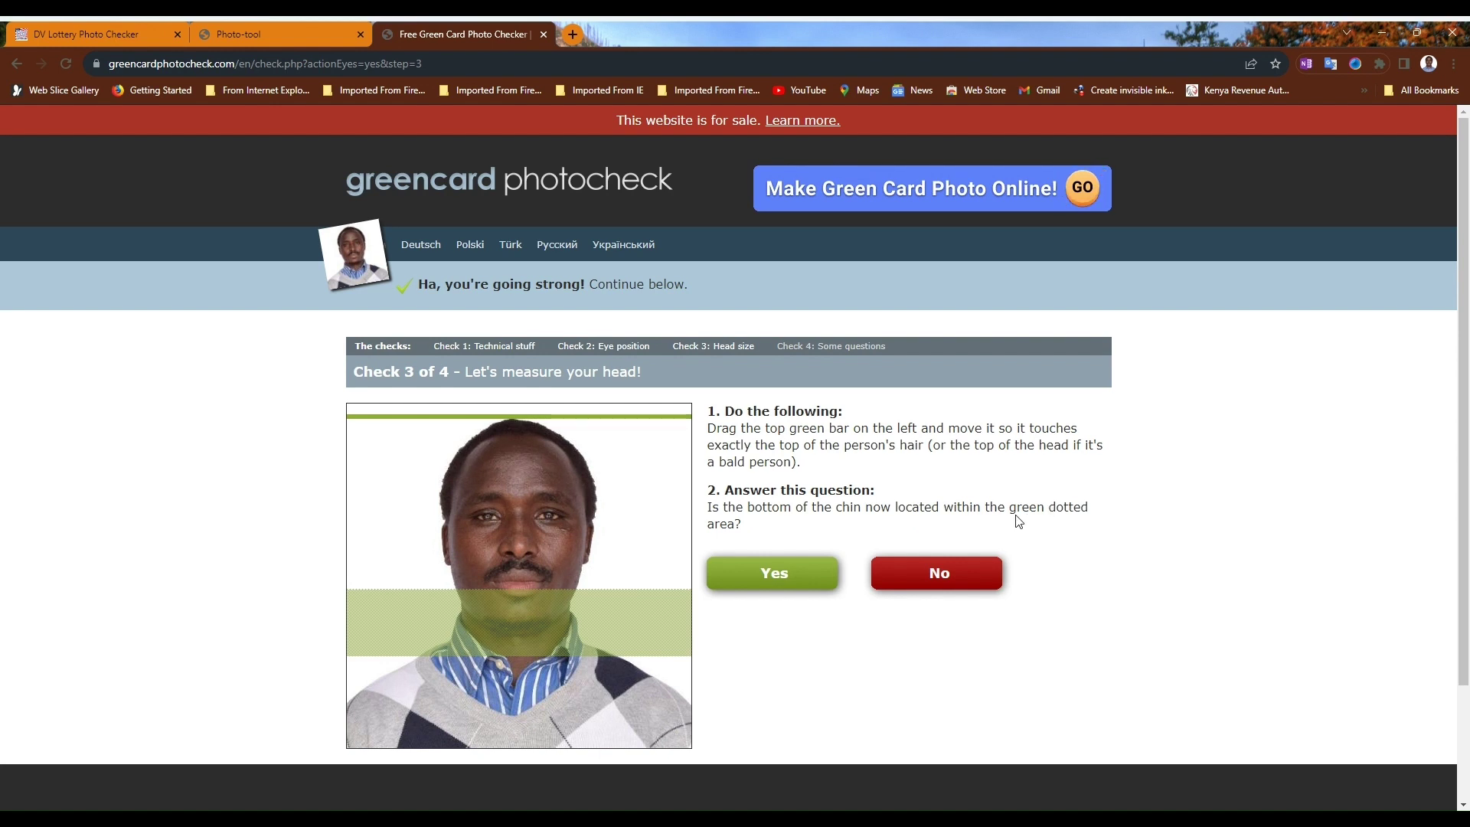
{"action": "left_click", "coordinate": [772, 576]}
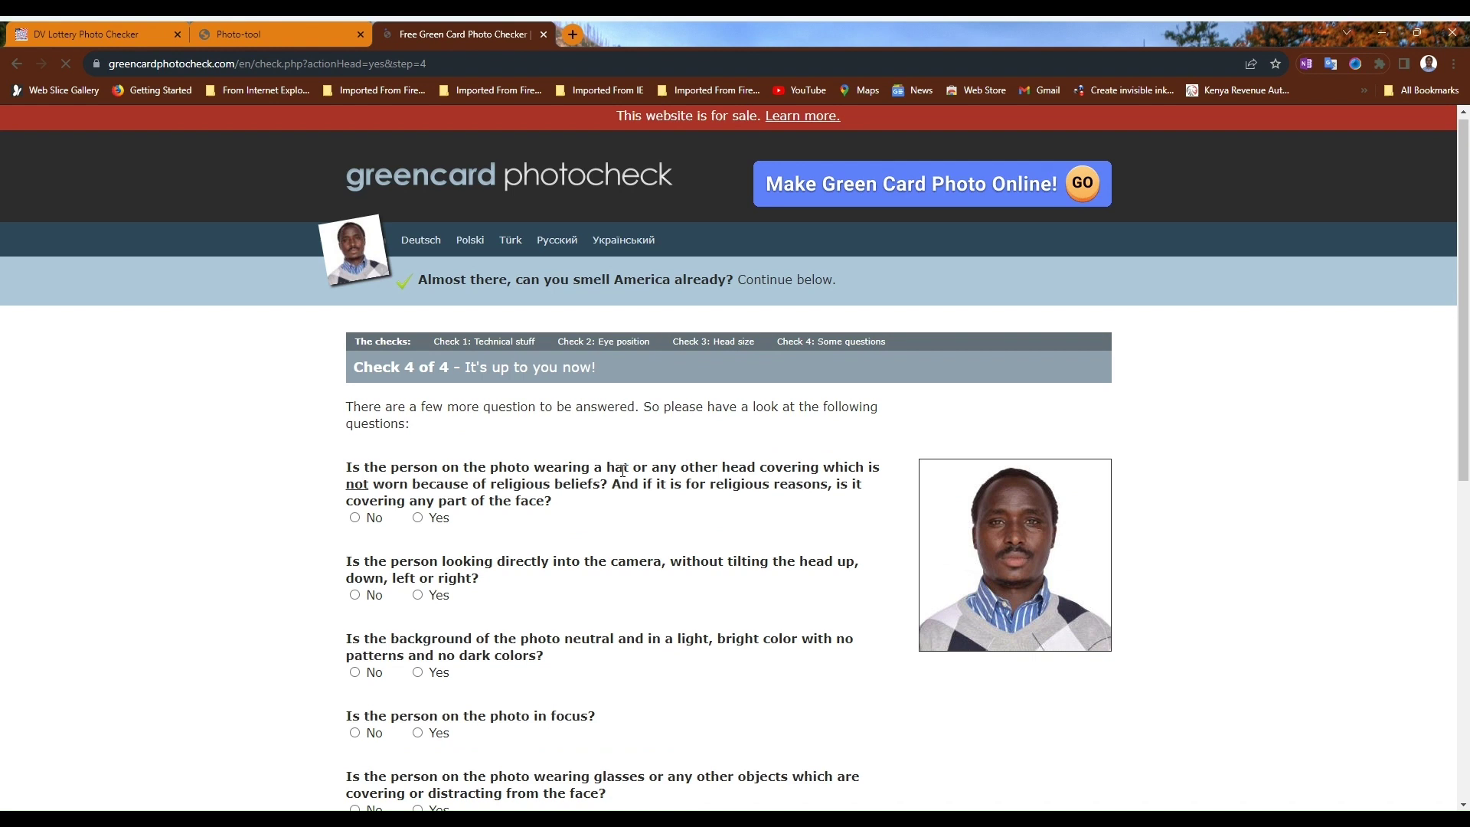
- Answer No to head covering, Yes to camera gaze, background and focus, and No to glasses
{"action": "scroll", "coordinate": [617, 471], "scroll_direction": "down", "scroll_amount": 1}
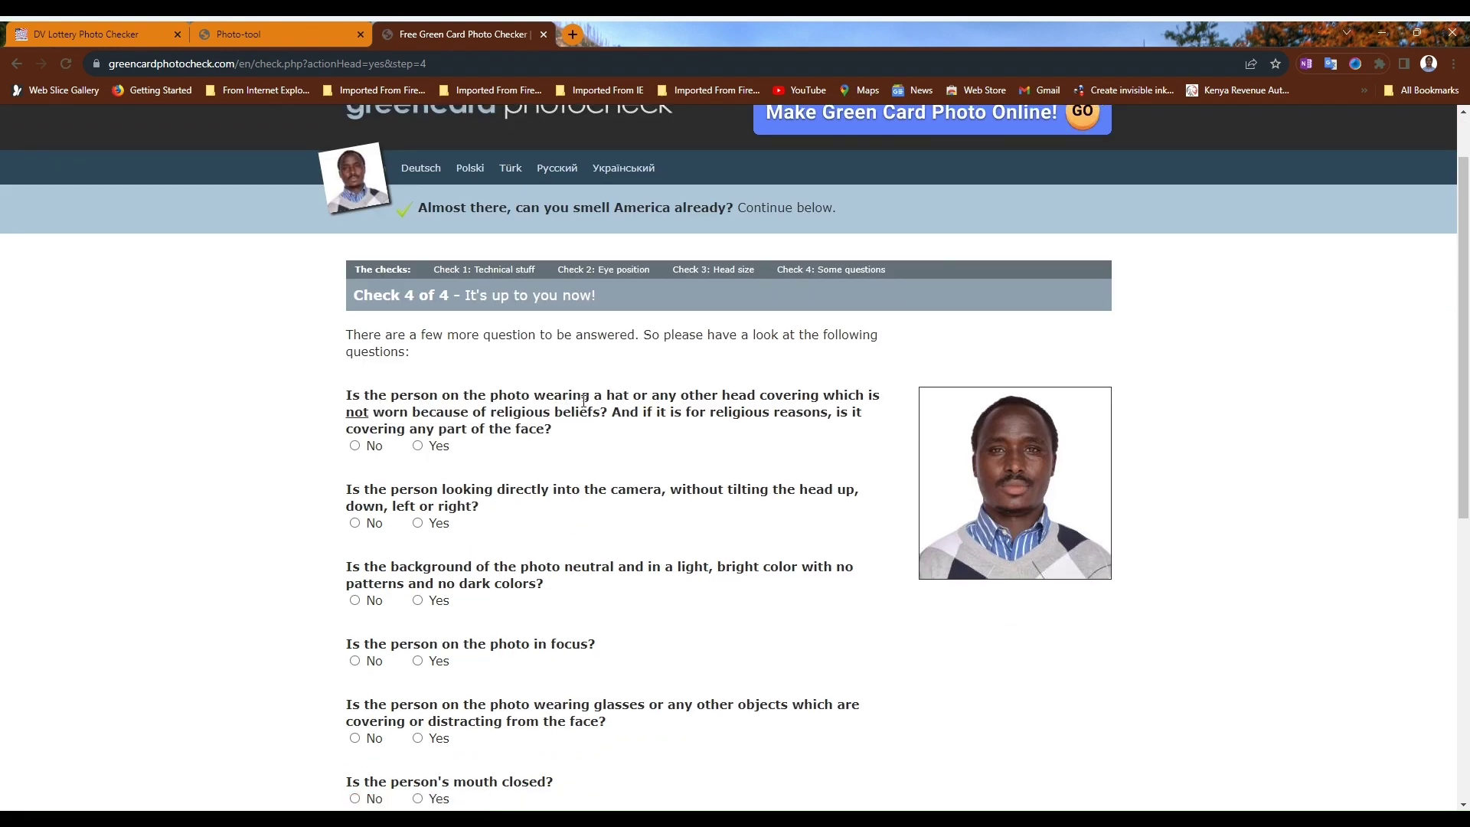
{"action": "left_click", "coordinate": [355, 446]}
{"action": "left_click", "coordinate": [417, 524]}
{"action": "left_click", "coordinate": [418, 601]}
{"action": "scroll", "coordinate": [928, 560], "scroll_direction": "down", "scroll_amount": 1}
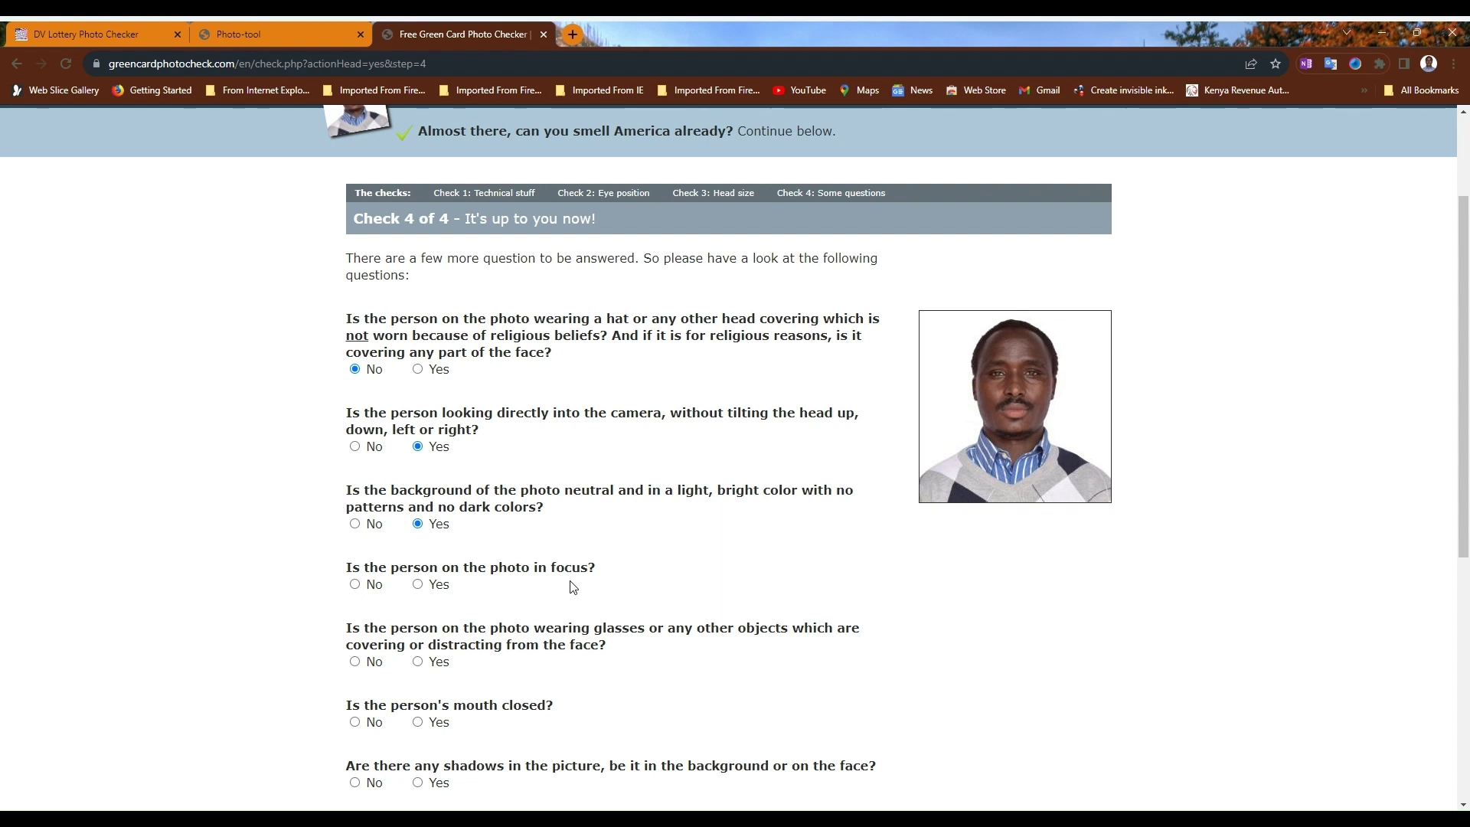
{"action": "left_click", "coordinate": [417, 585]}
{"action": "scroll", "coordinate": [635, 528], "scroll_direction": "down", "scroll_amount": 2}
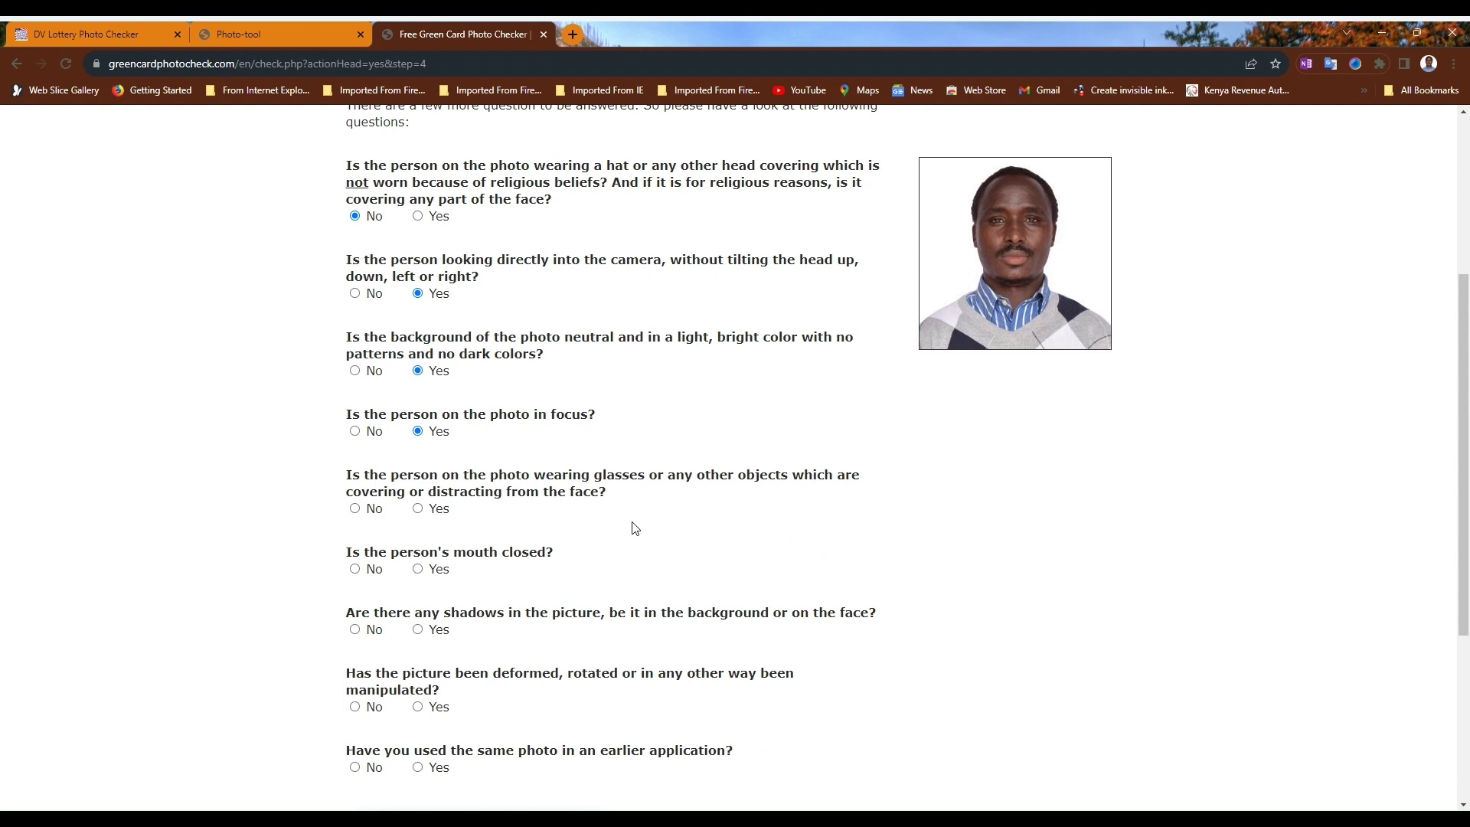
{"action": "left_click", "coordinate": [356, 510]}
{"action": "scroll", "coordinate": [725, 565], "scroll_direction": "down", "scroll_amount": 1}
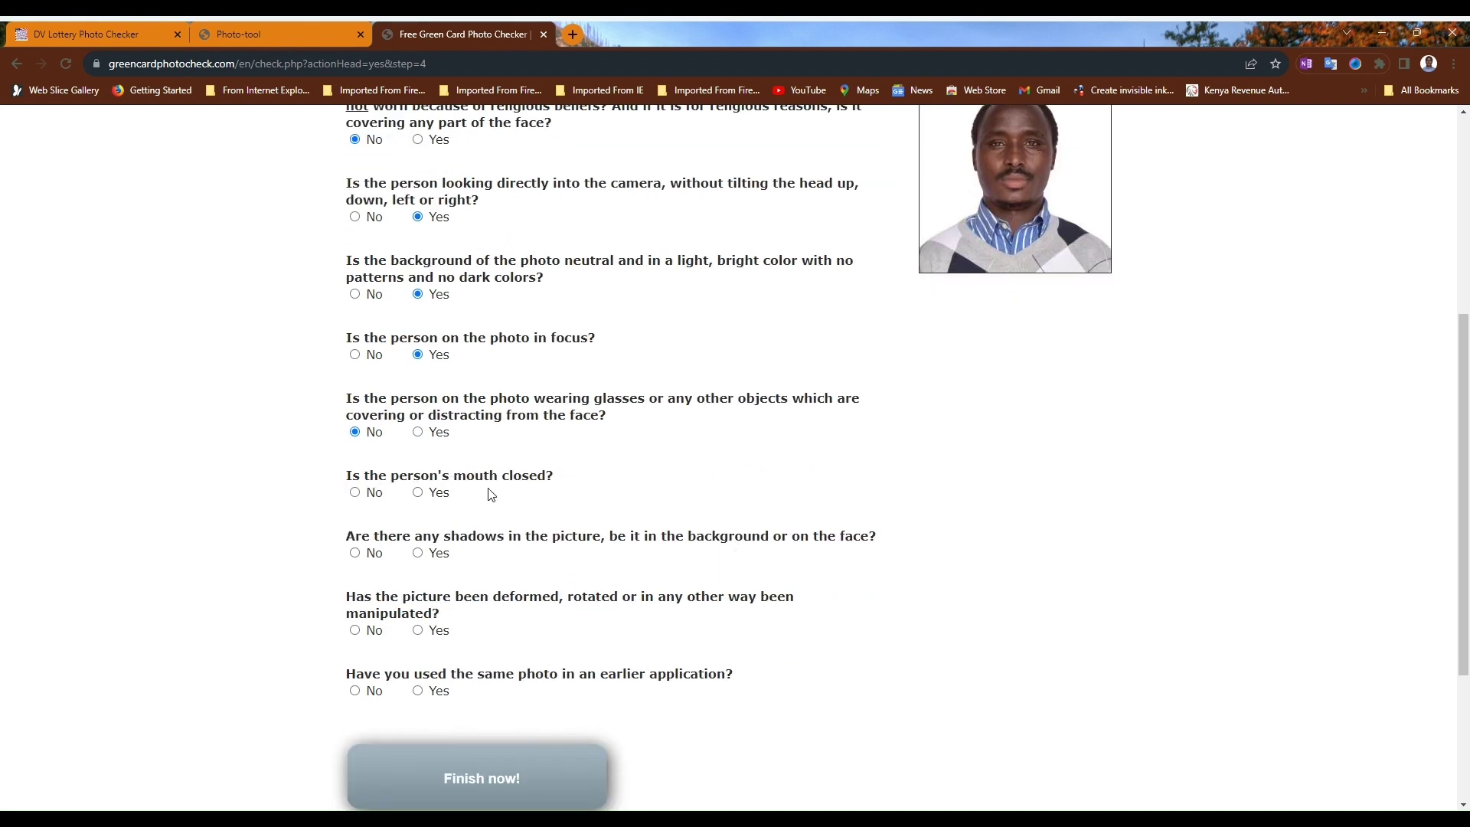
- Answer Yes to 'Is the person's mouth closed?'
{"action": "left_click", "coordinate": [418, 493]}
{"action": "scroll", "coordinate": [894, 444], "scroll_direction": "up", "scroll_amount": 2}
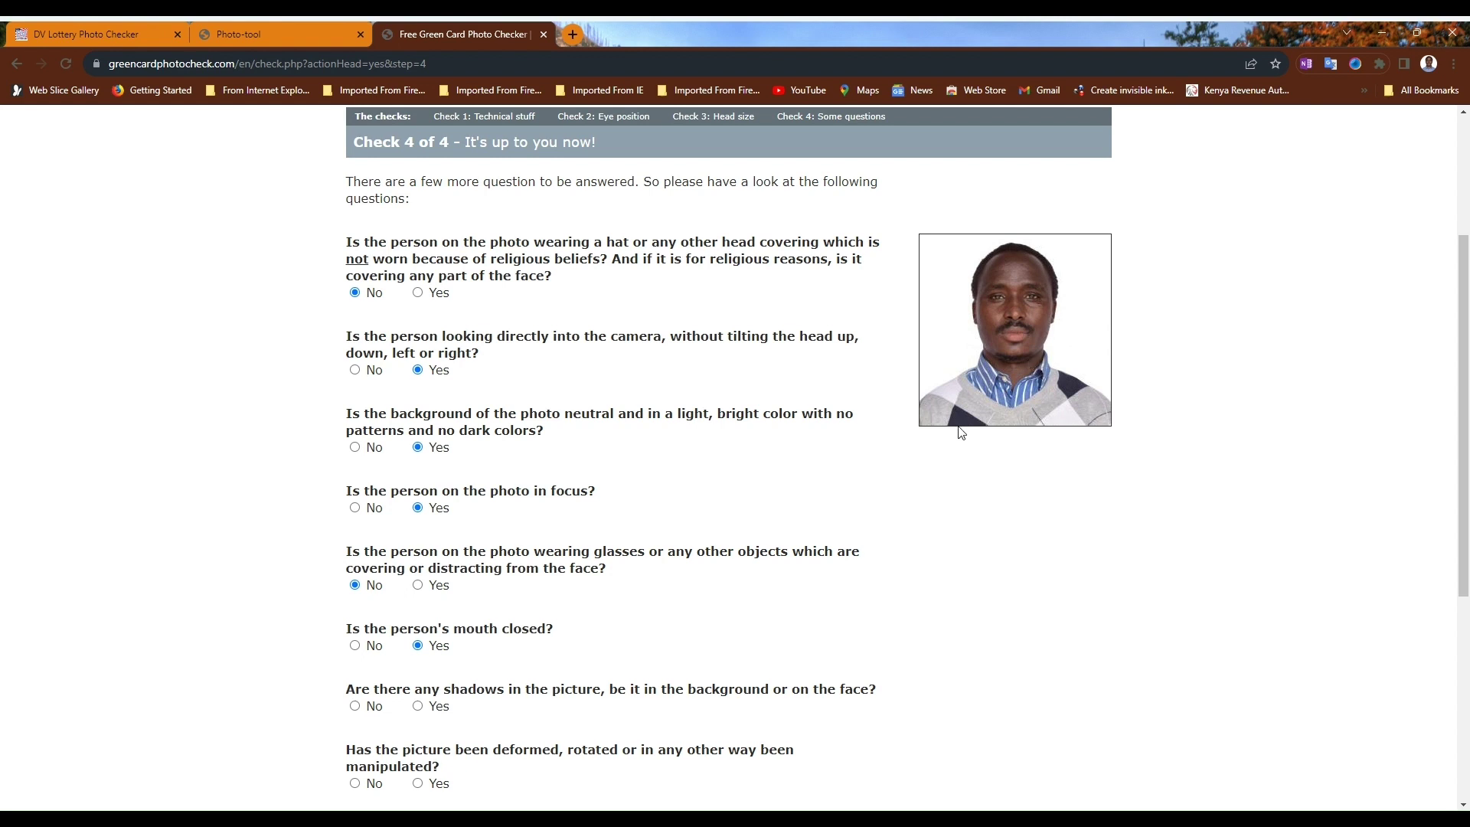
- Answer No for shadows, manipulation and earlier use, then finish to get the passed result
{"action": "scroll", "coordinate": [676, 430], "scroll_direction": "down", "scroll_amount": 1}
{"action": "scroll", "coordinate": [469, 505], "scroll_direction": "down", "scroll_amount": 1}
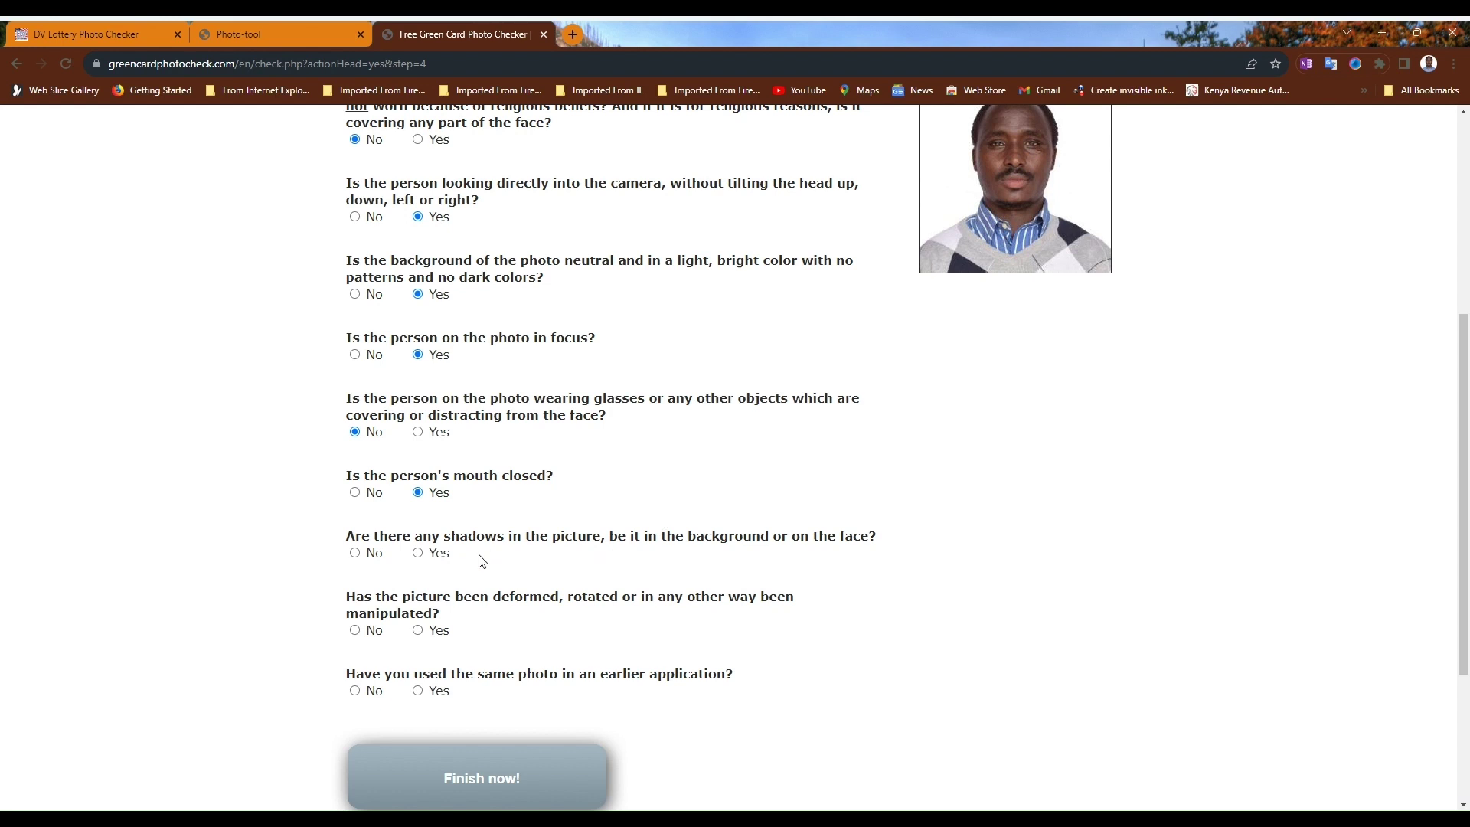
{"action": "left_click", "coordinate": [355, 553]}
{"action": "scroll", "coordinate": [985, 377], "scroll_direction": "up", "scroll_amount": 1}
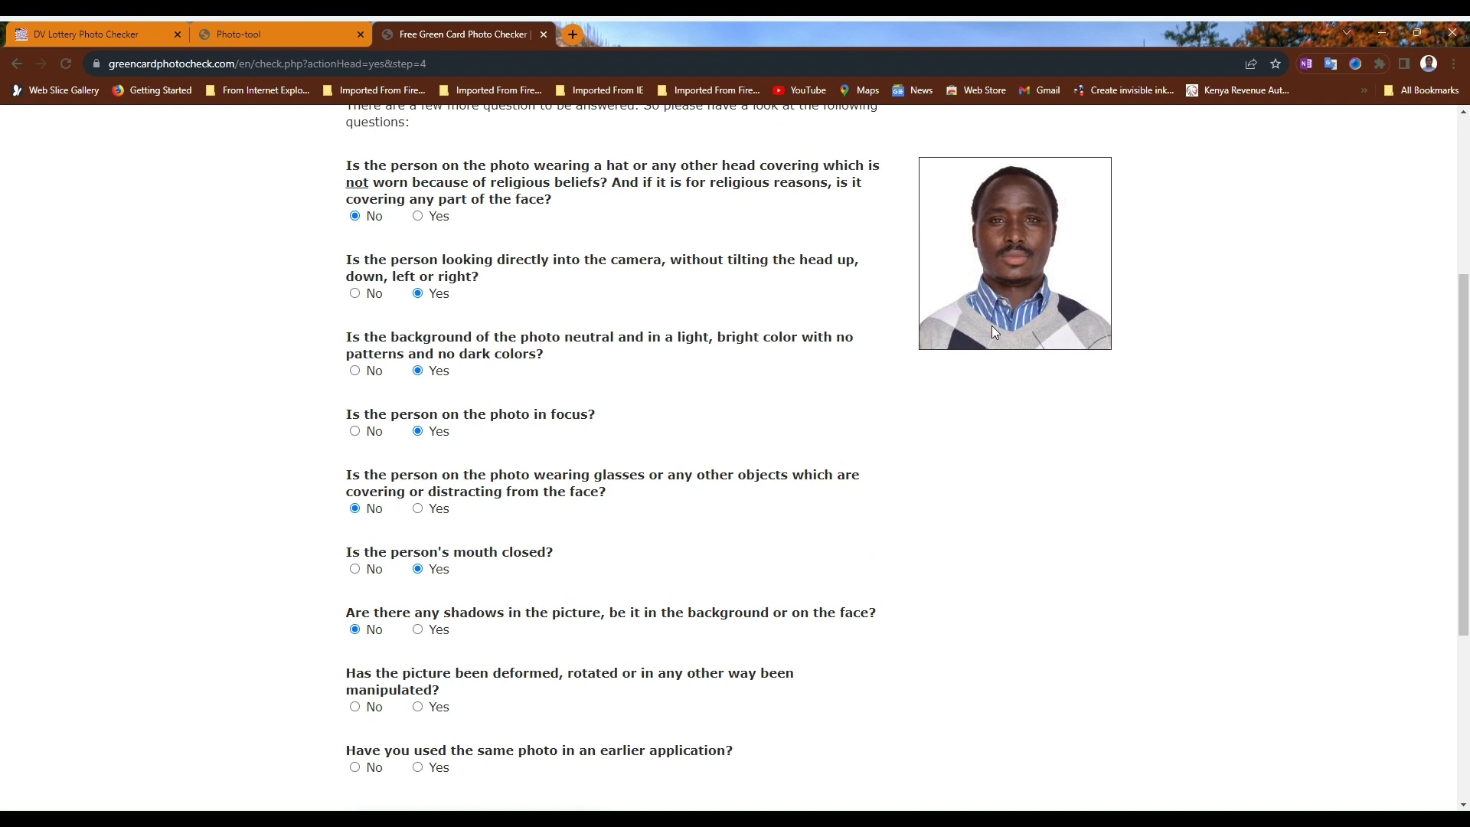
{"action": "scroll", "coordinate": [618, 582], "scroll_direction": "down", "scroll_amount": 2}
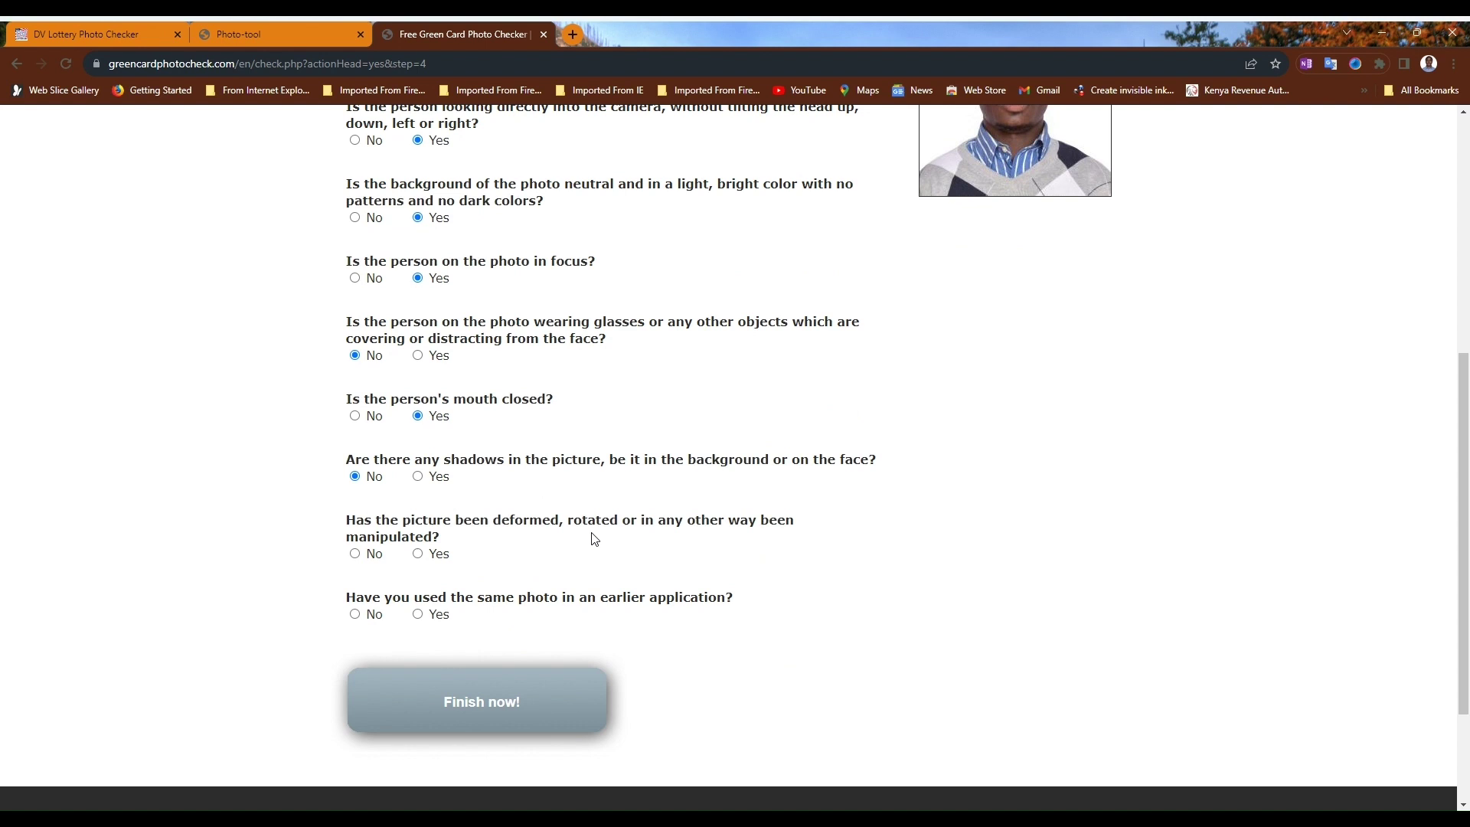
{"action": "left_click", "coordinate": [356, 554]}
{"action": "left_click", "coordinate": [355, 615]}
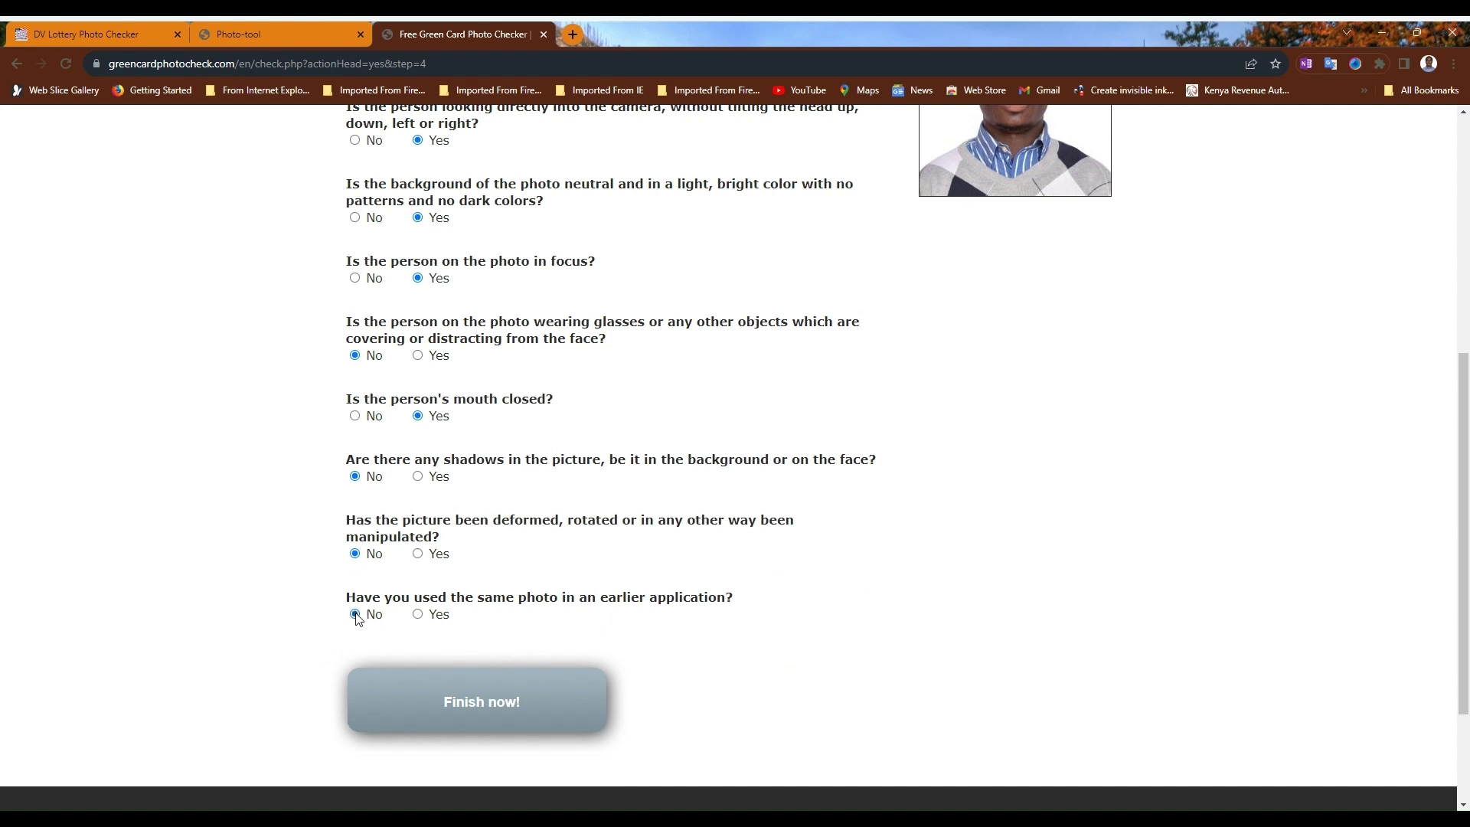
{"action": "left_click", "coordinate": [506, 672]}
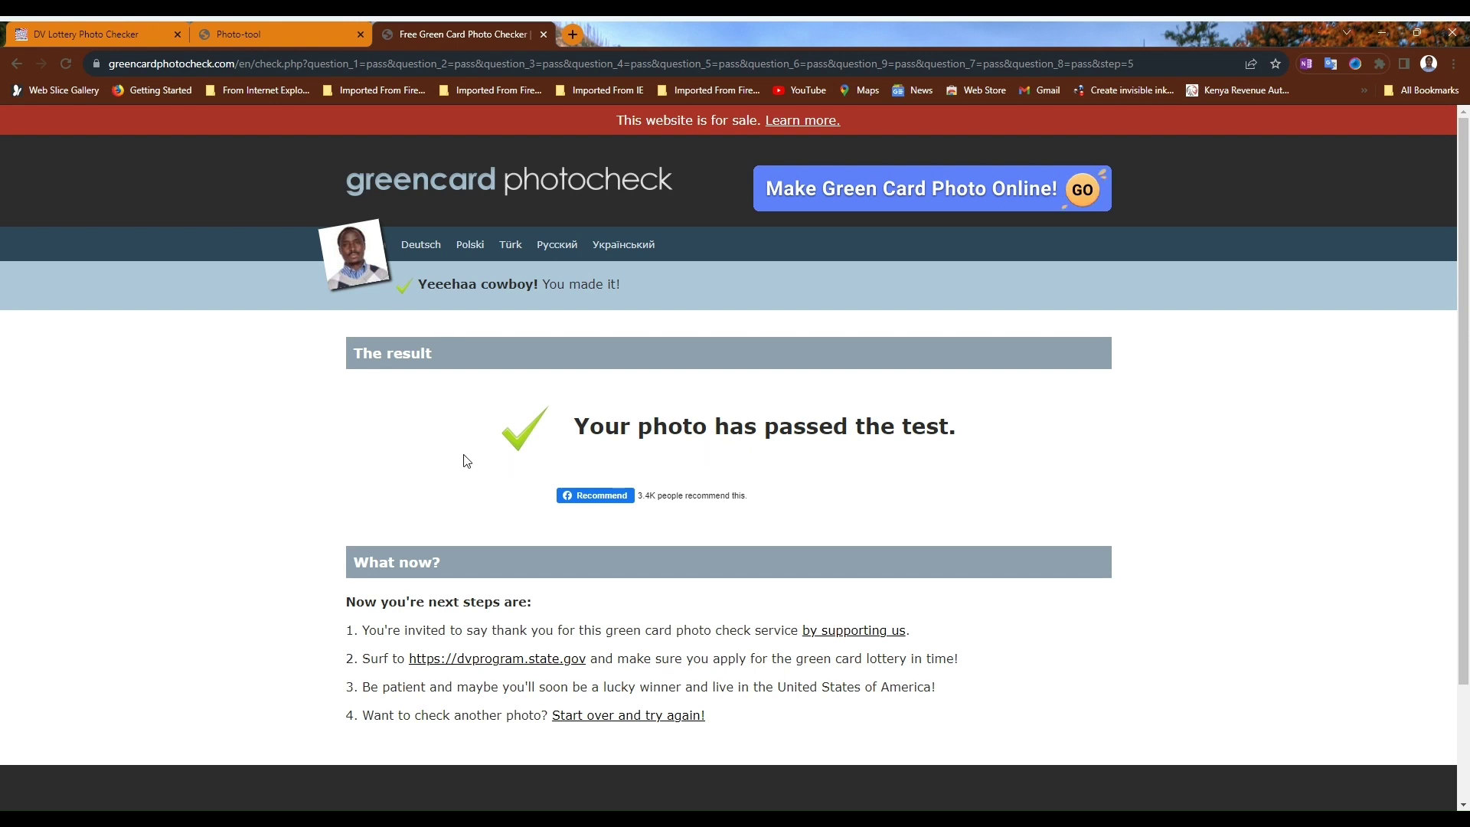
- Switch to the DV Lottery Photo Checker tab on dvlottery.me
{"action": "left_click", "coordinate": [298, 35]}
{"action": "left_click", "coordinate": [136, 35]}
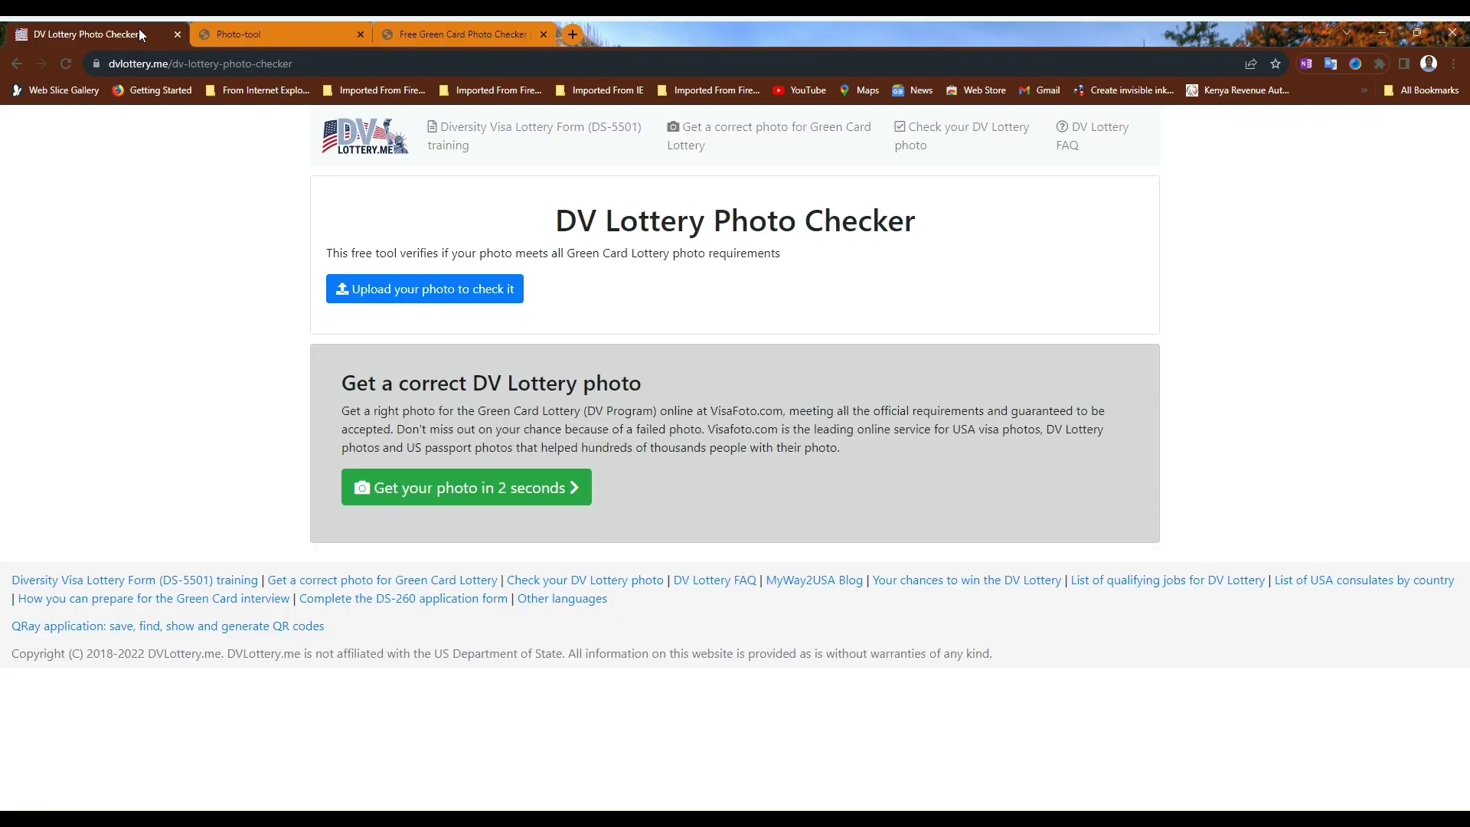
- Upload the 'DV accepted photo_ppt' image to the DVLottery.me Photo Checker
{"action": "left_click", "coordinate": [430, 290]}
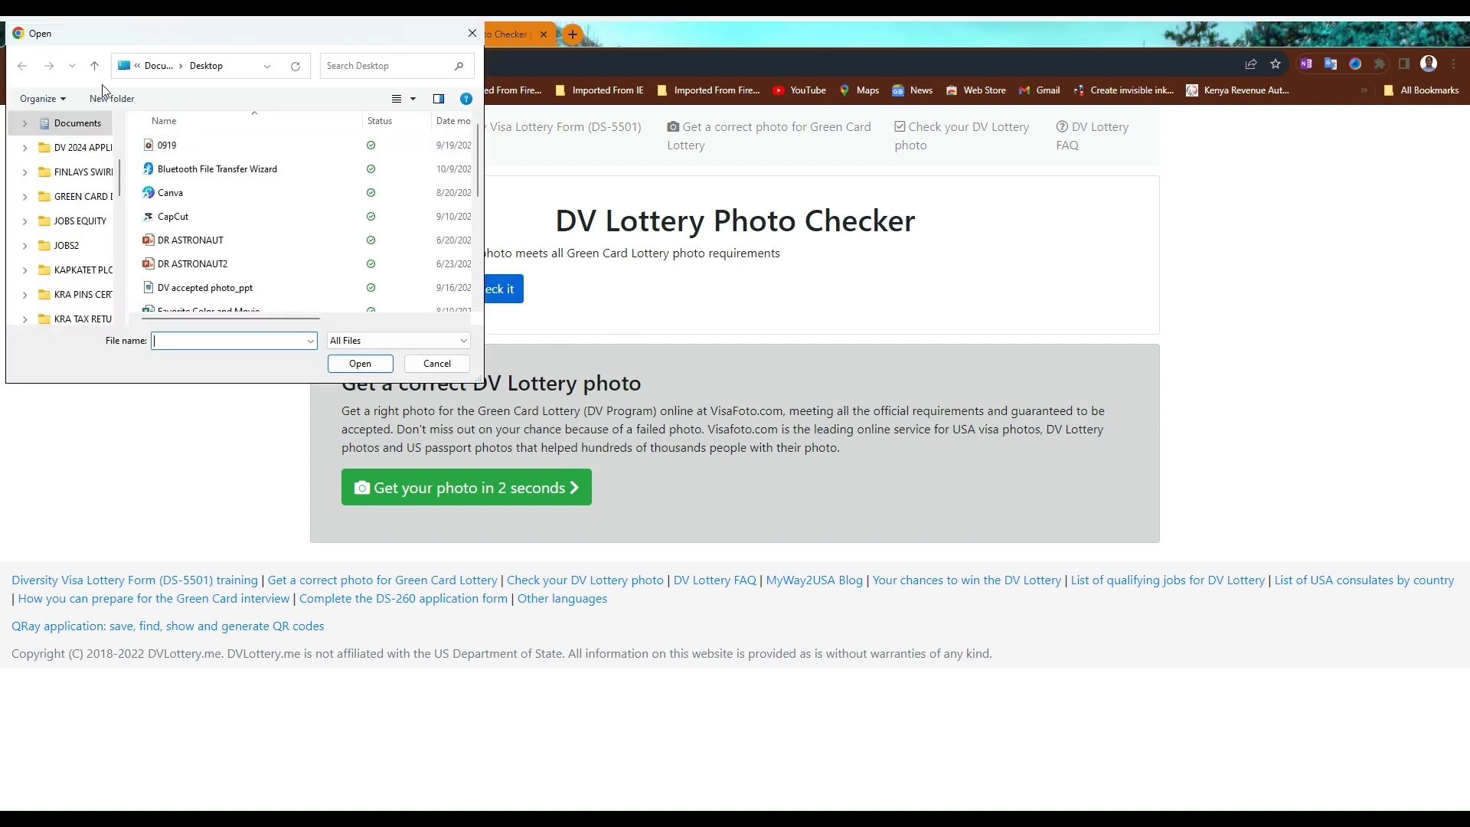
{"action": "left_click", "coordinate": [229, 291]}
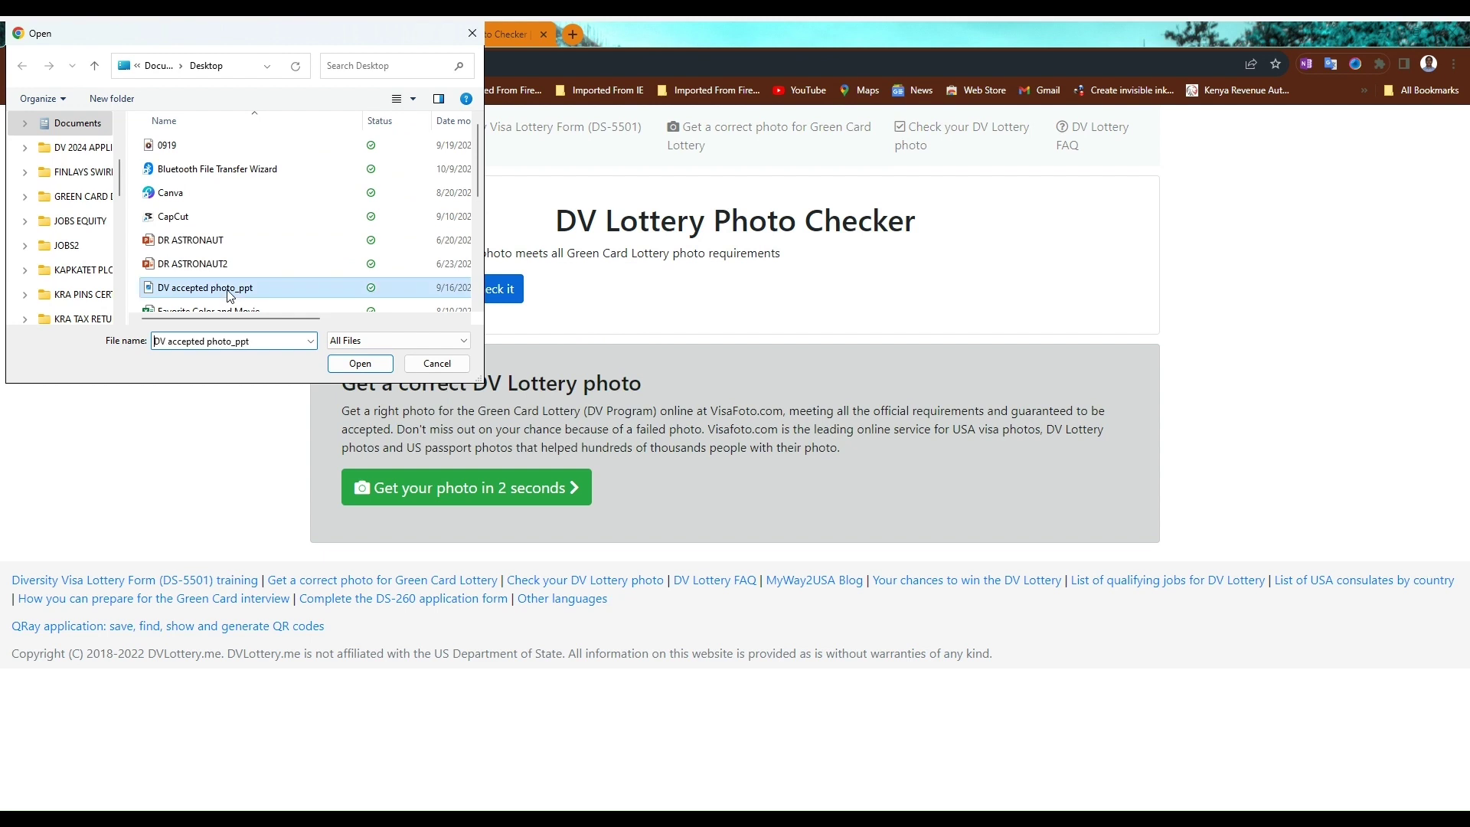
{"action": "left_click", "coordinate": [345, 364]}
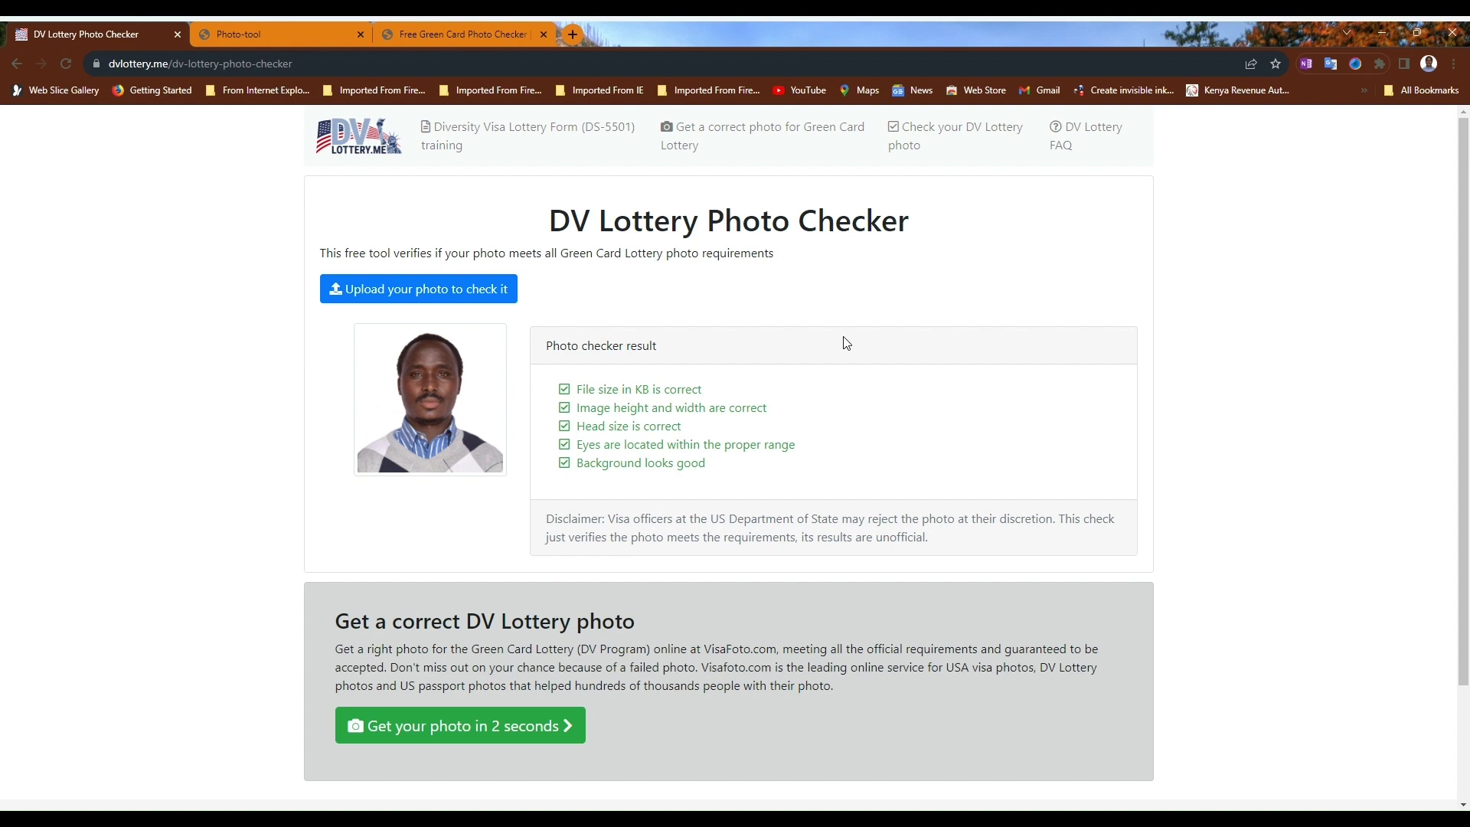
{"action": "scroll", "coordinate": [747, 366], "scroll_direction": "down", "scroll_amount": 1}
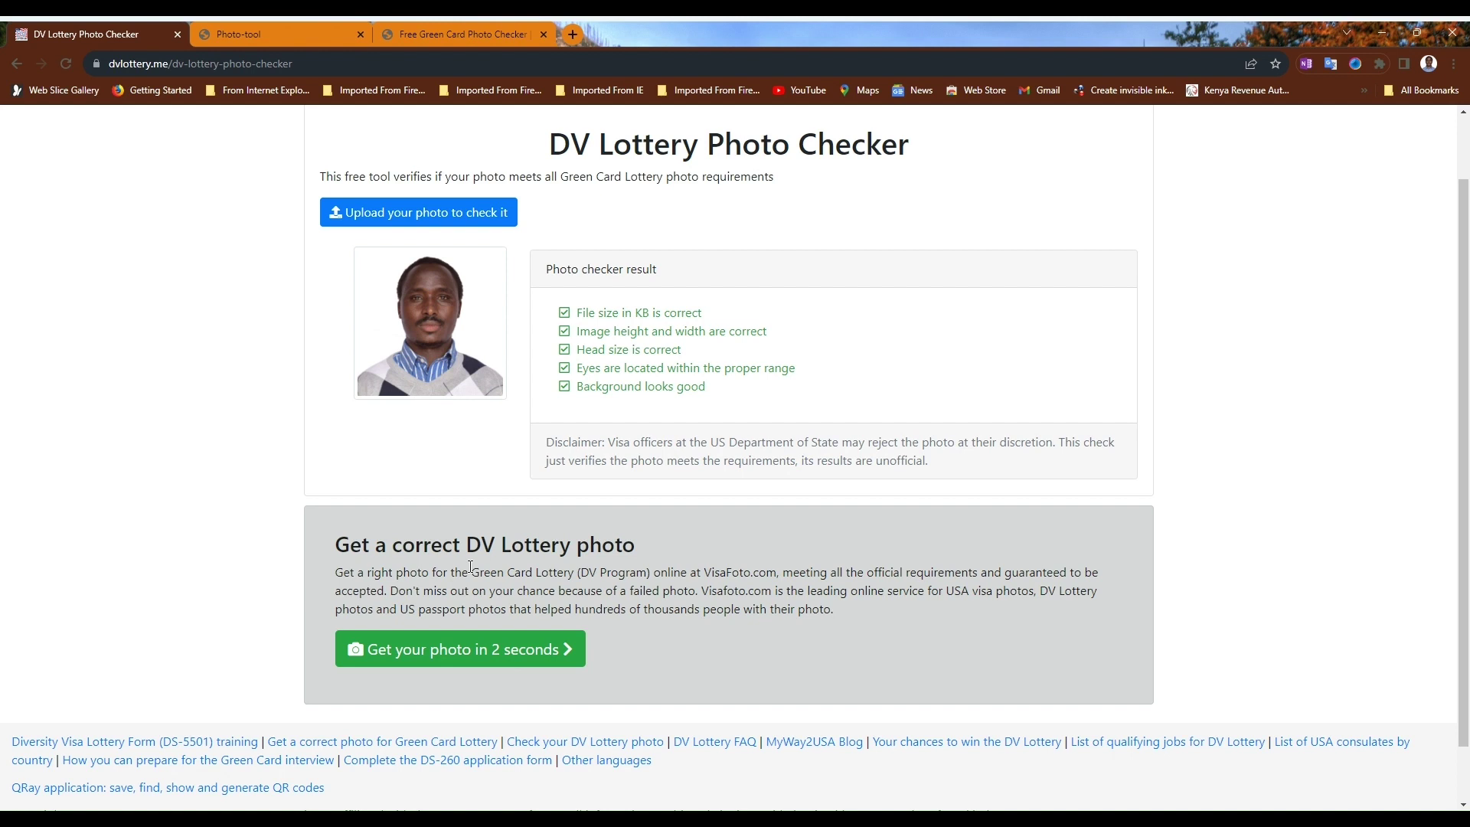
- Switch to the 'Free Green Card Photo Checker' tab to view its passed-test result
{"action": "left_click", "coordinate": [433, 35]}
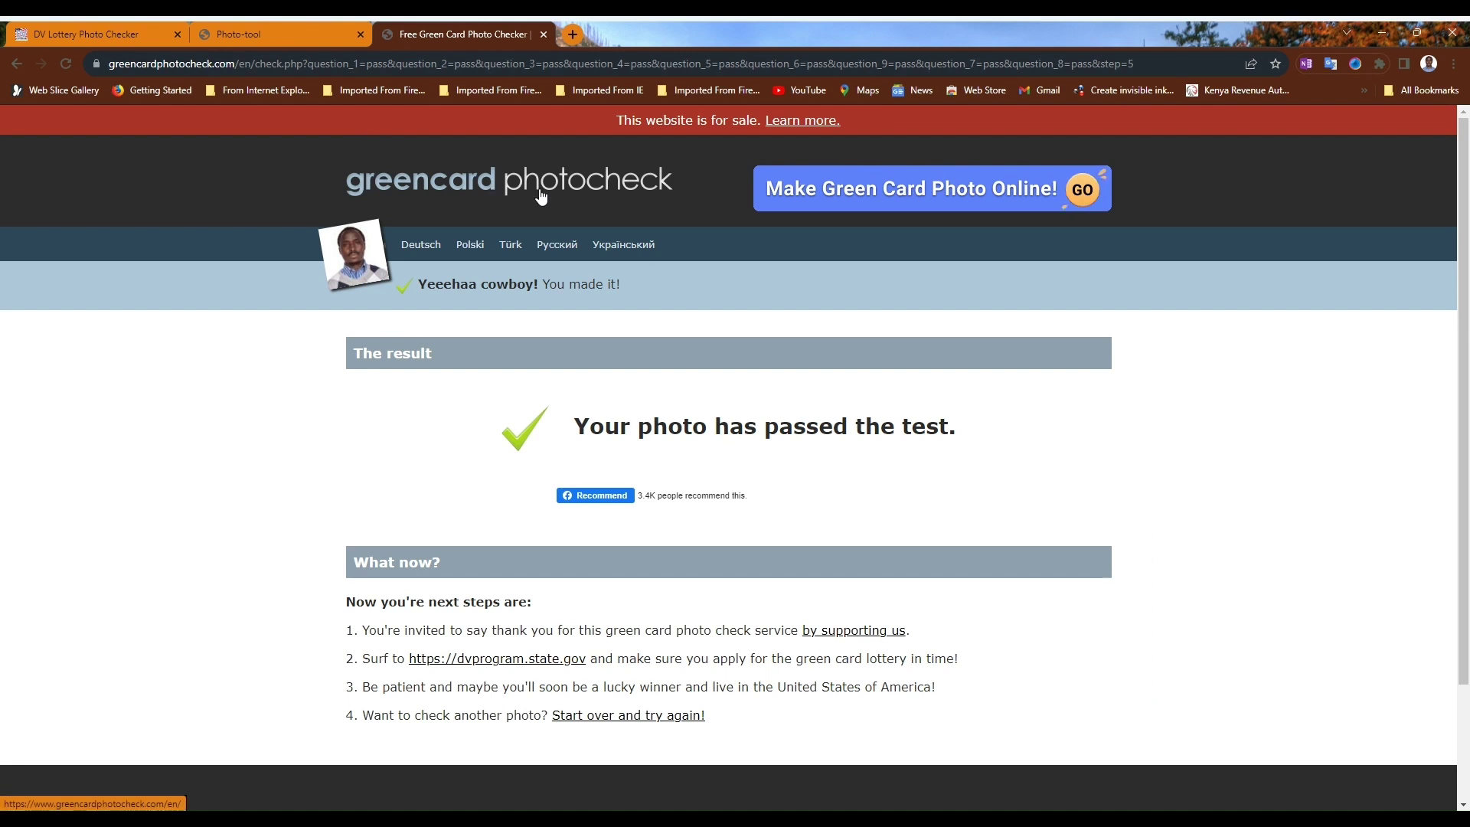